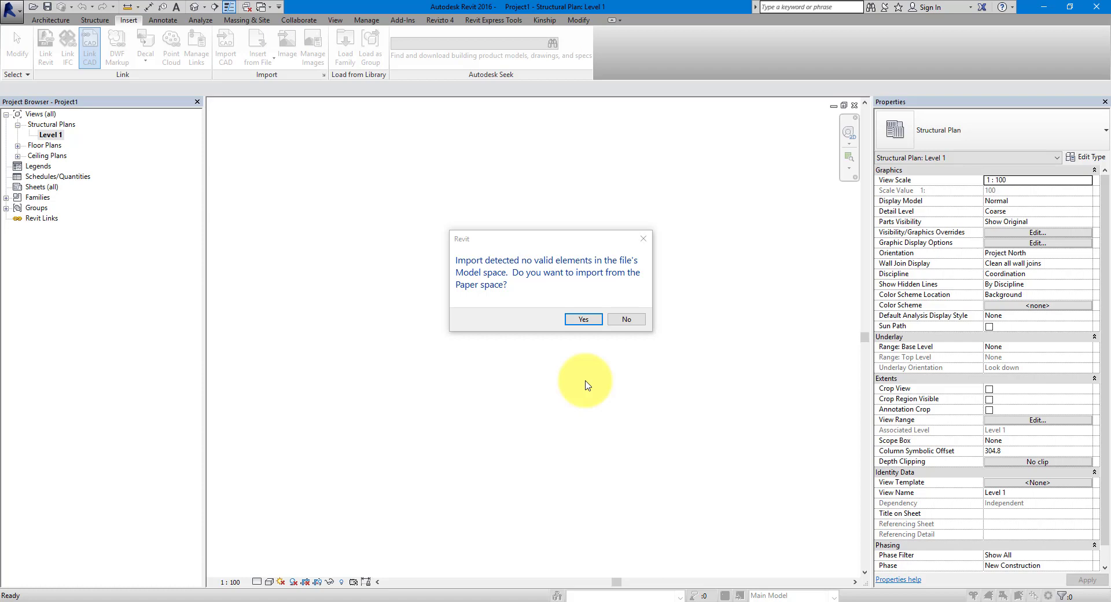
Step: Decline Revit's offer to import the drawing from paper space
left_click(535, 240)
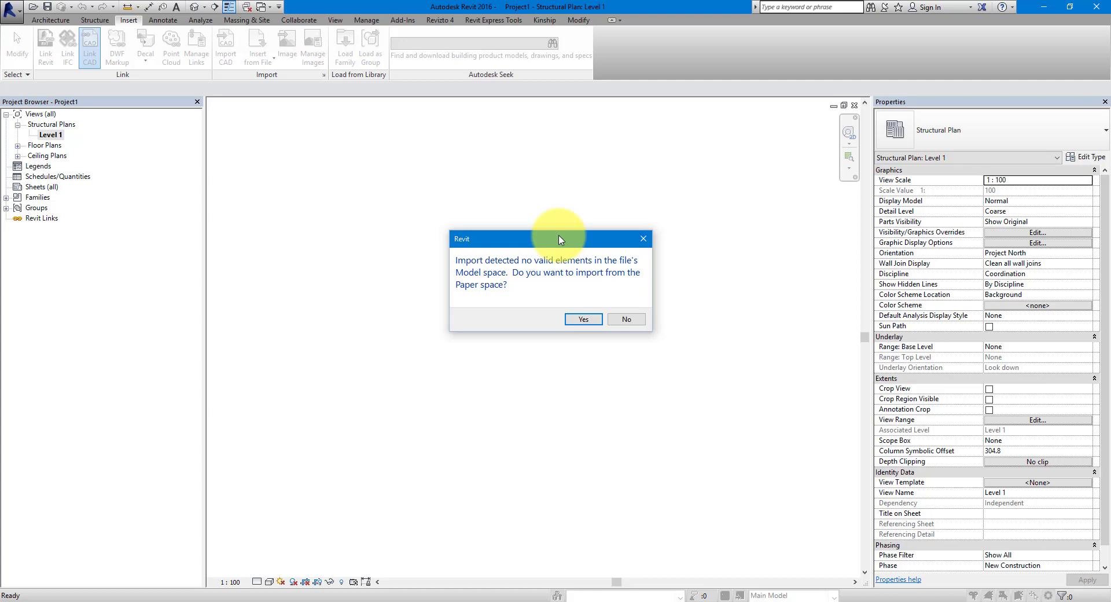
left_click_drag(560, 239, 545, 241)
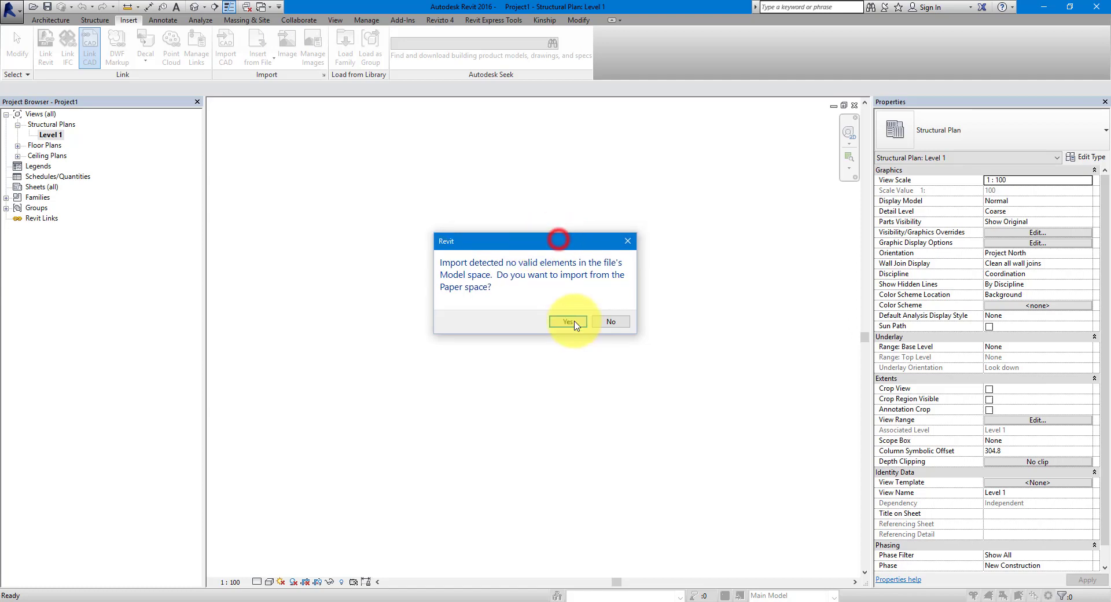
left_click(611, 322)
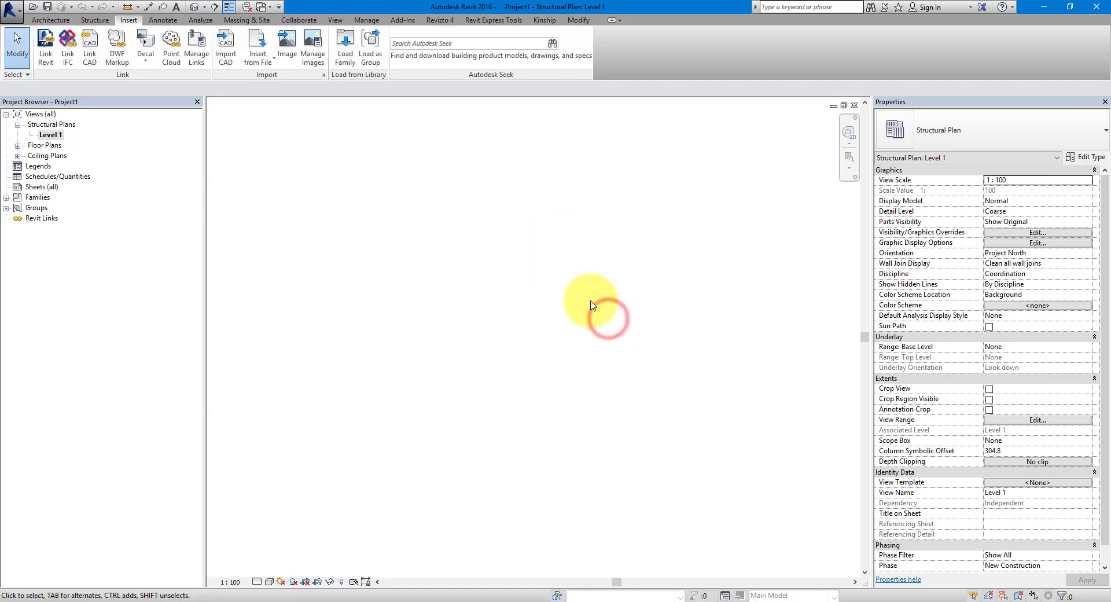
Step: Link Sheet1.dwg into the Level 1 plan and close the Elements Lost warning
left_click(90, 58)
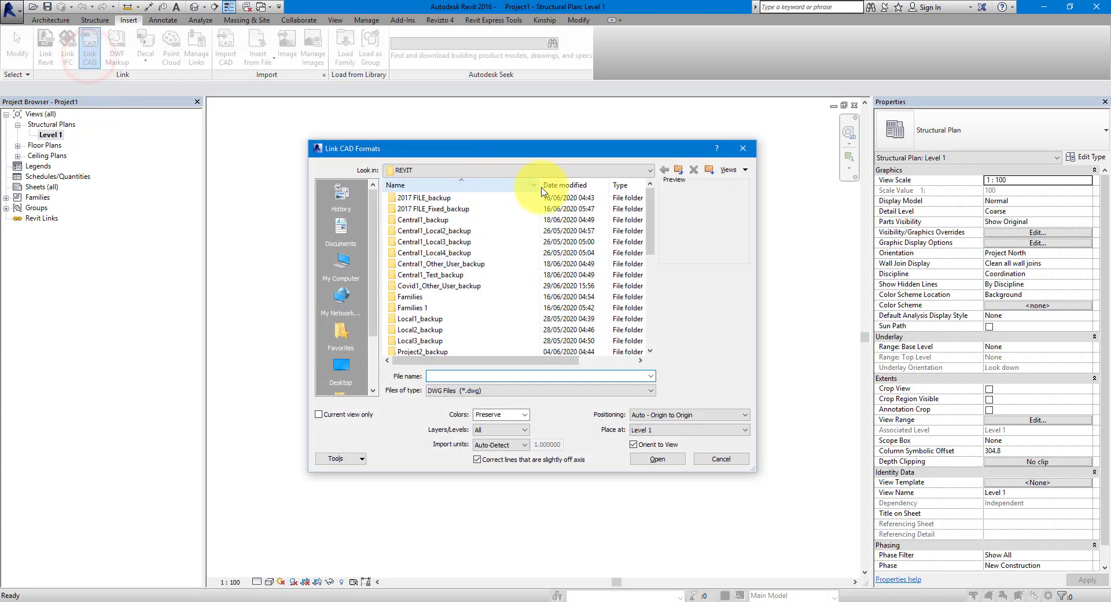
left_click(559, 184)
left_click(434, 198)
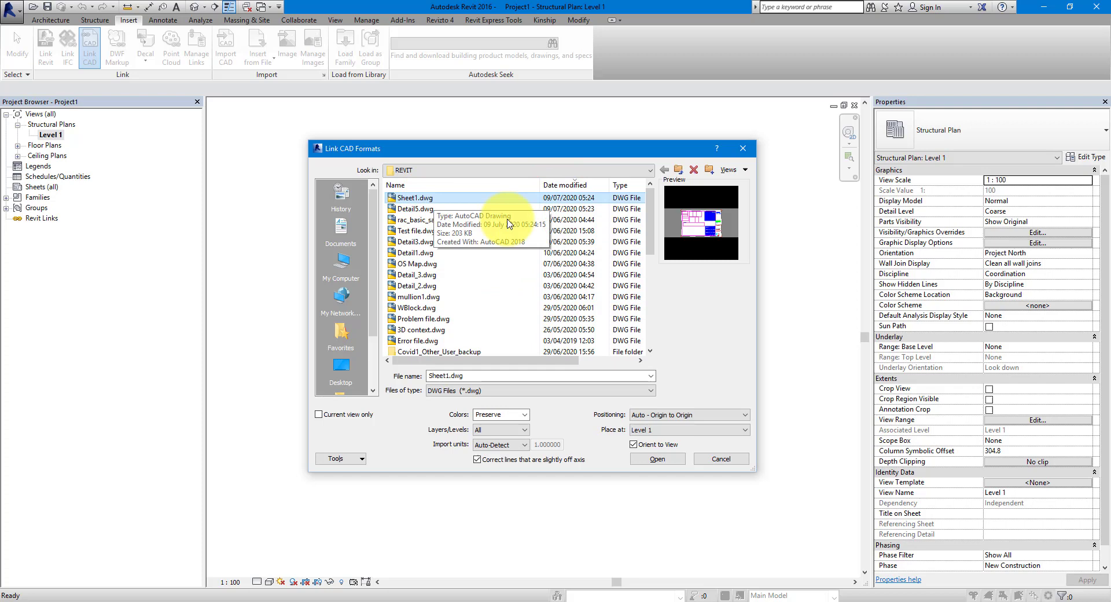
left_click(651, 459)
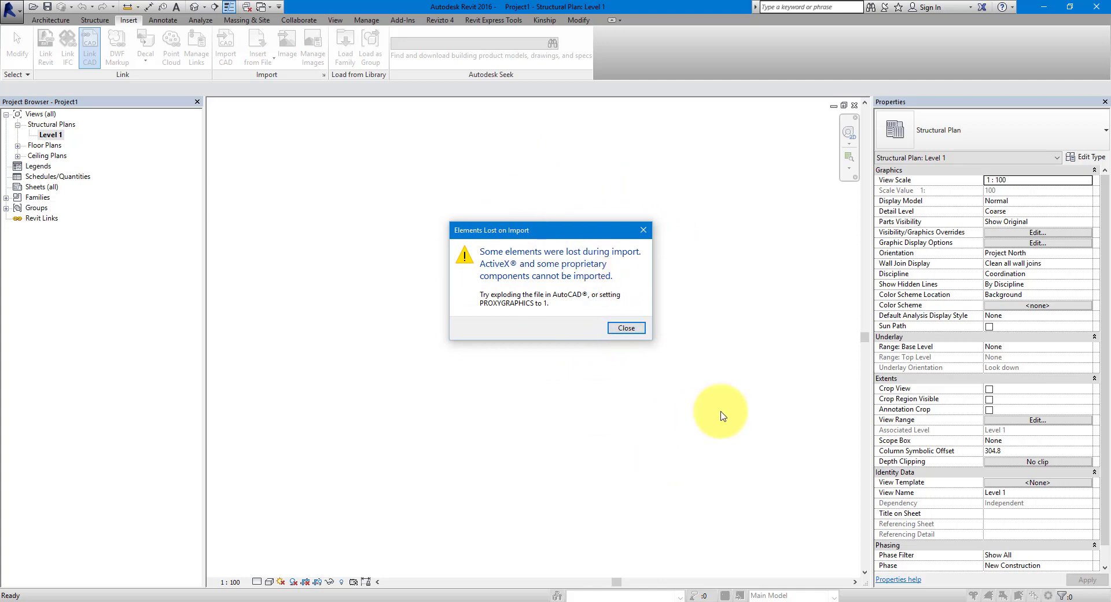
left_click(629, 330)
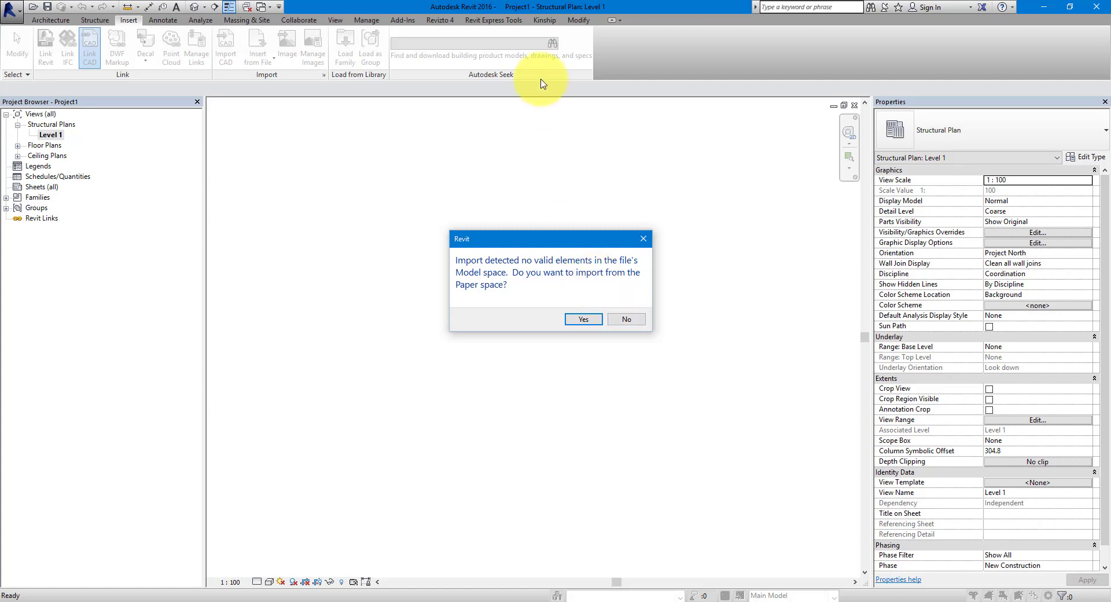
Step: Decline the paper-space import, then open Sheet1.dwg from the REVIT folder in AutoCAD 2018
left_click(625, 320)
left_click(394, 599)
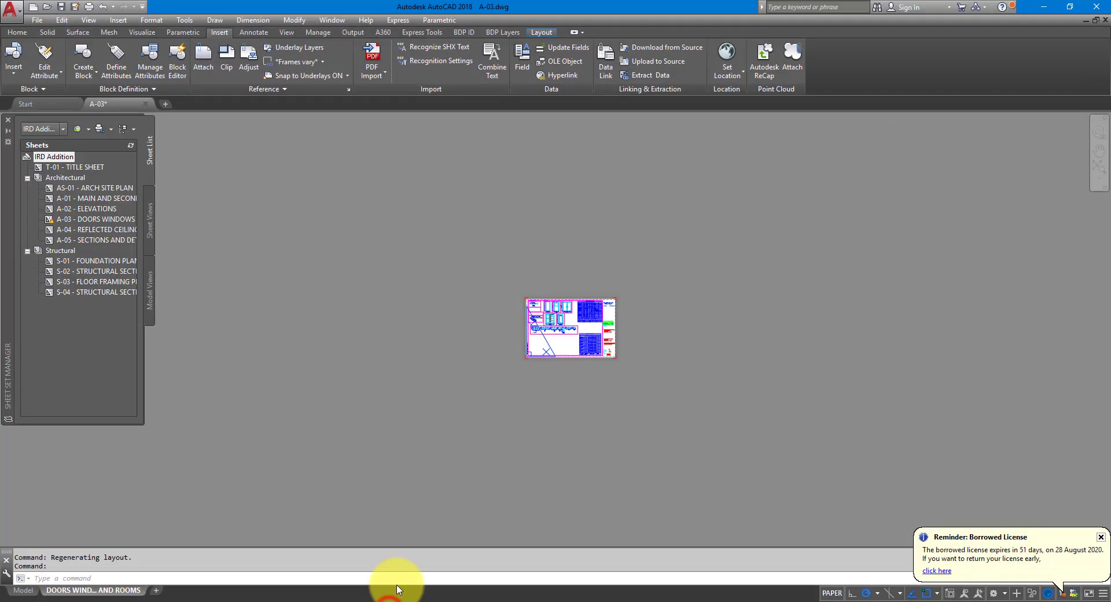
left_click(49, 594)
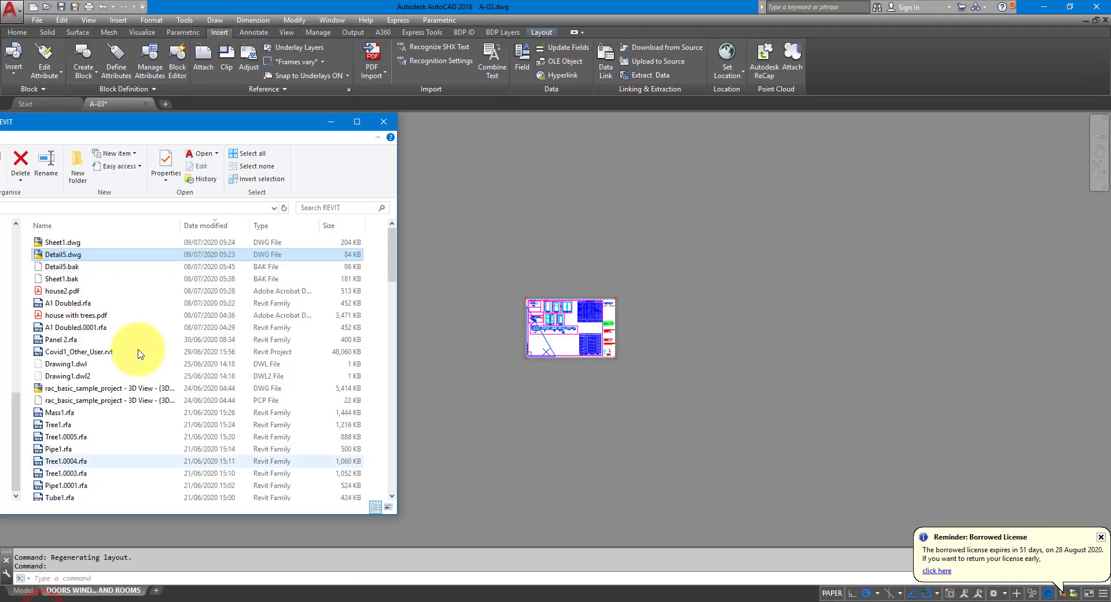
left_click(87, 247)
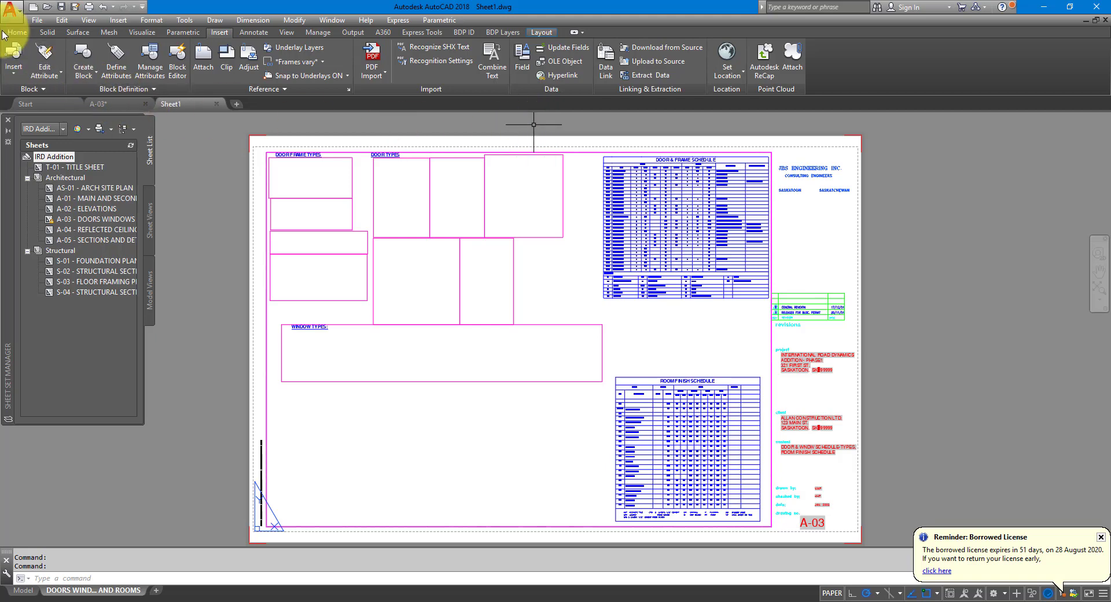
Step: Save Sheet1.dwg over the existing file as AutoCAD 2013/LT2013 Drawing (*.dwg)
left_click(13, 10)
mouse_move(57, 153)
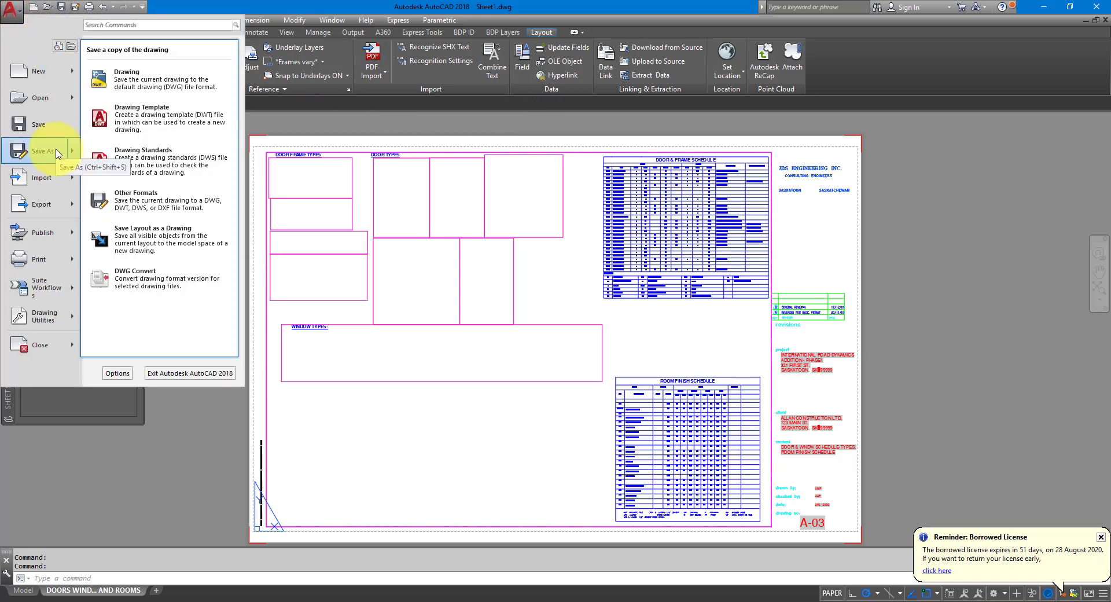
left_click(58, 153)
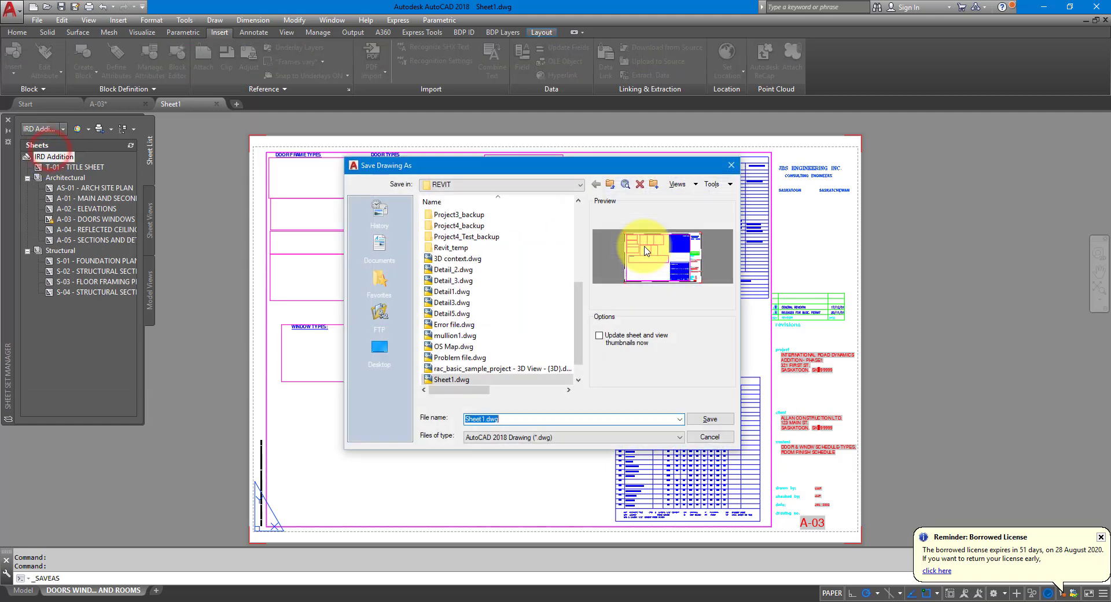
left_click(515, 437)
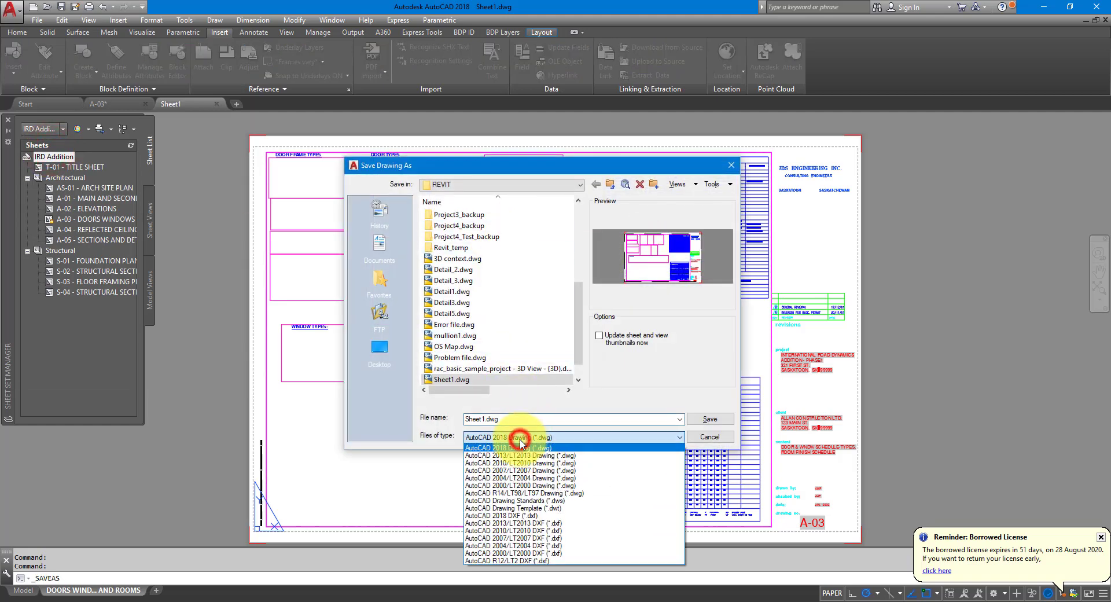
left_click(513, 455)
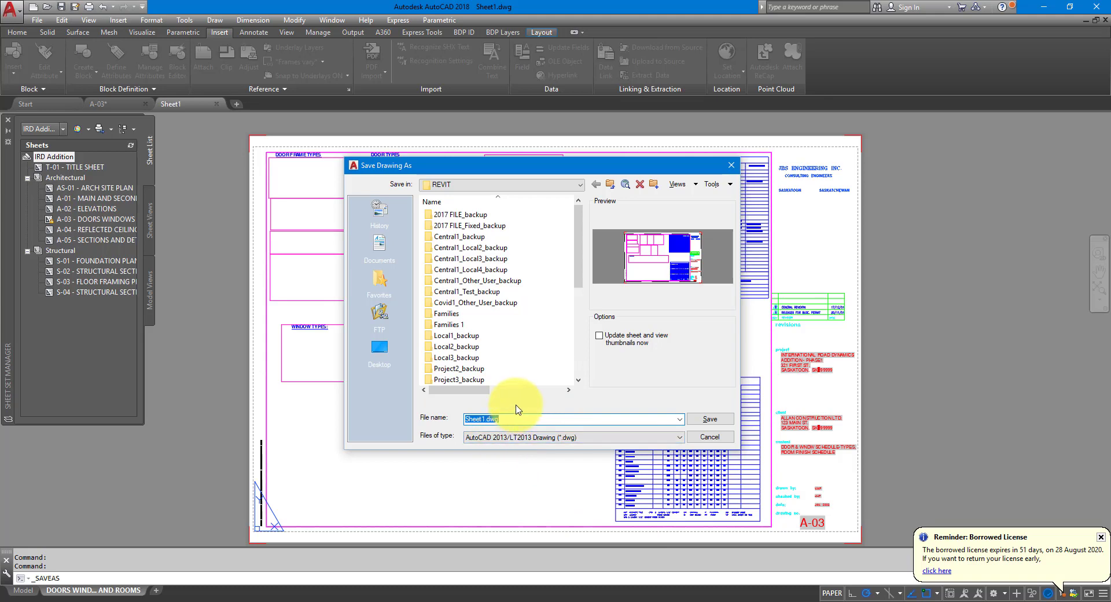
left_click(710, 418)
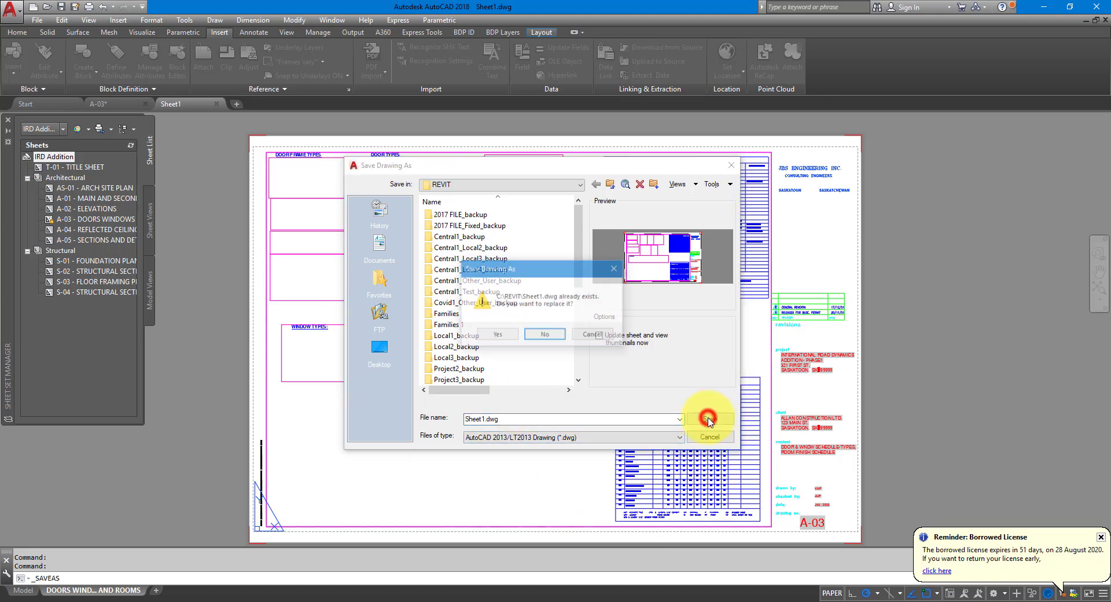
left_click(496, 335)
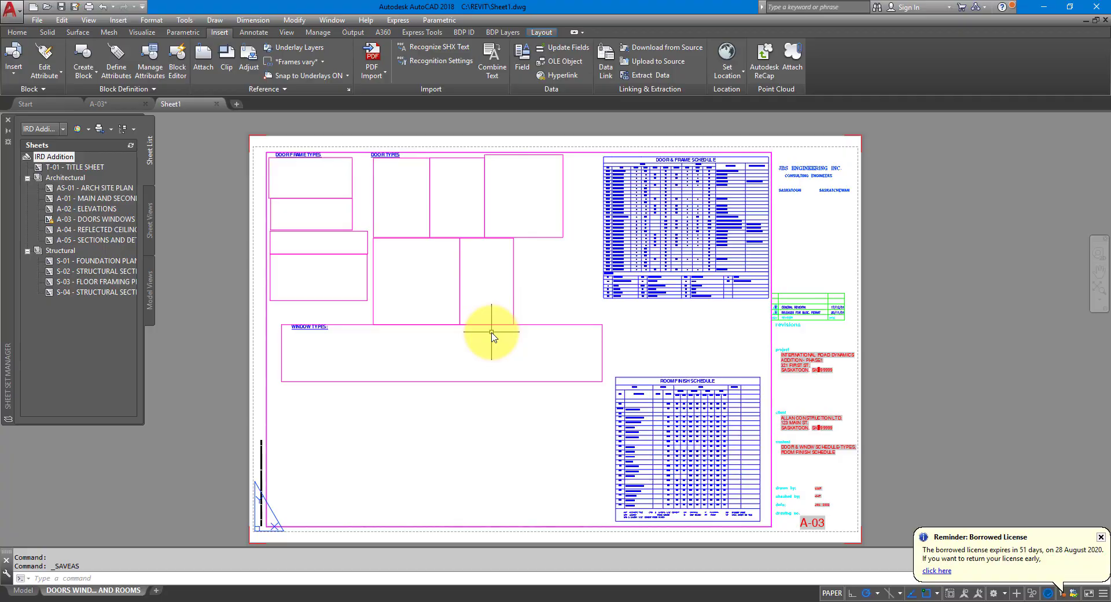
Step: Link the resaved Sheet1.dwg into Level 1 in Revit, sorting files by date modified
left_click(359, 596)
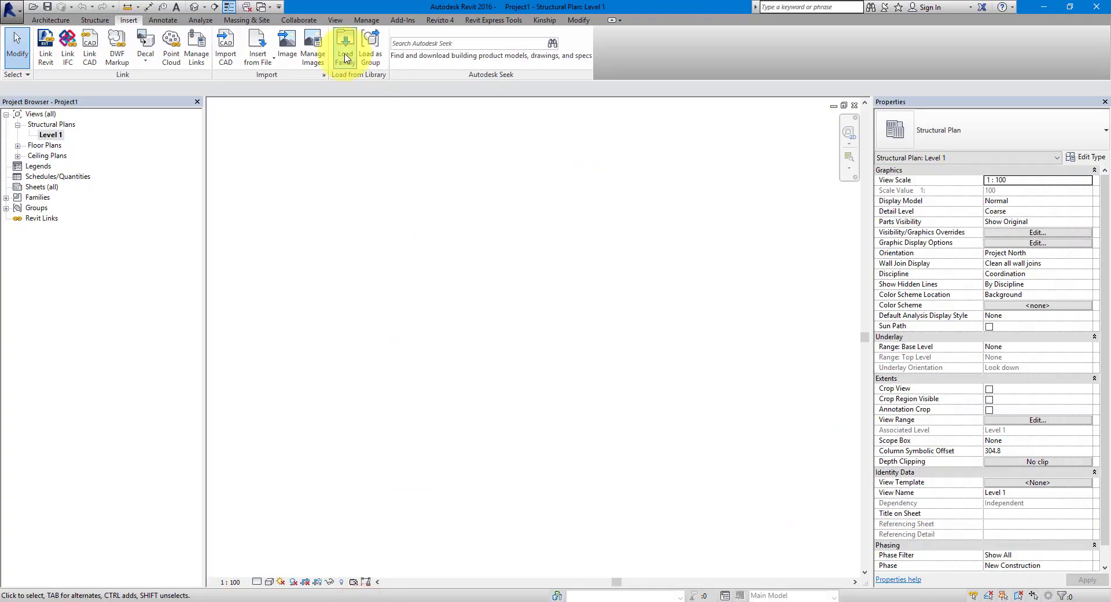
left_click(90, 49)
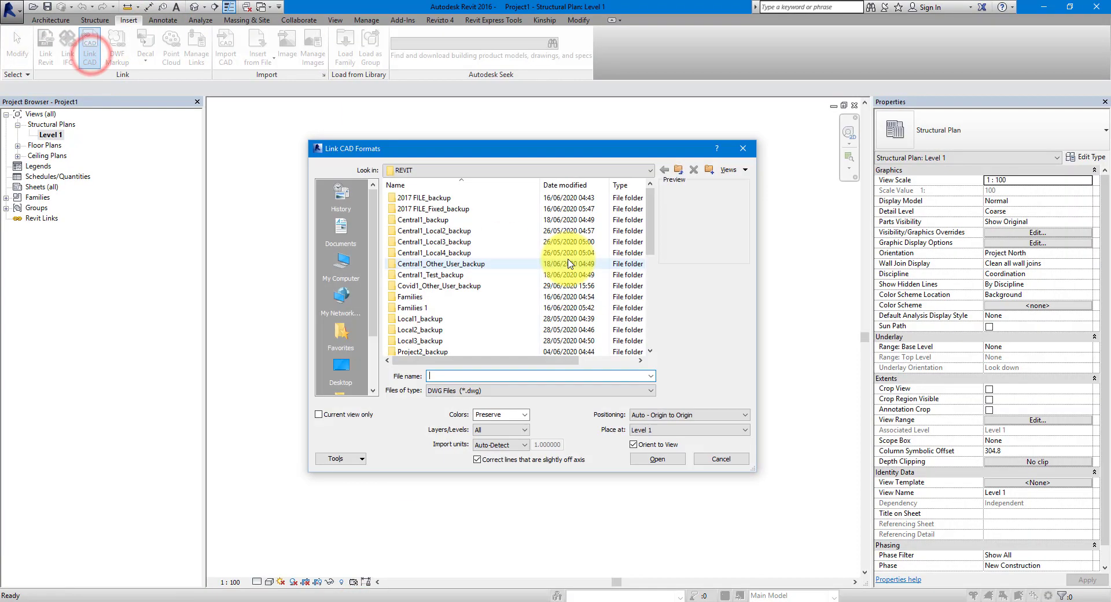
left_click(586, 189)
left_click(439, 198)
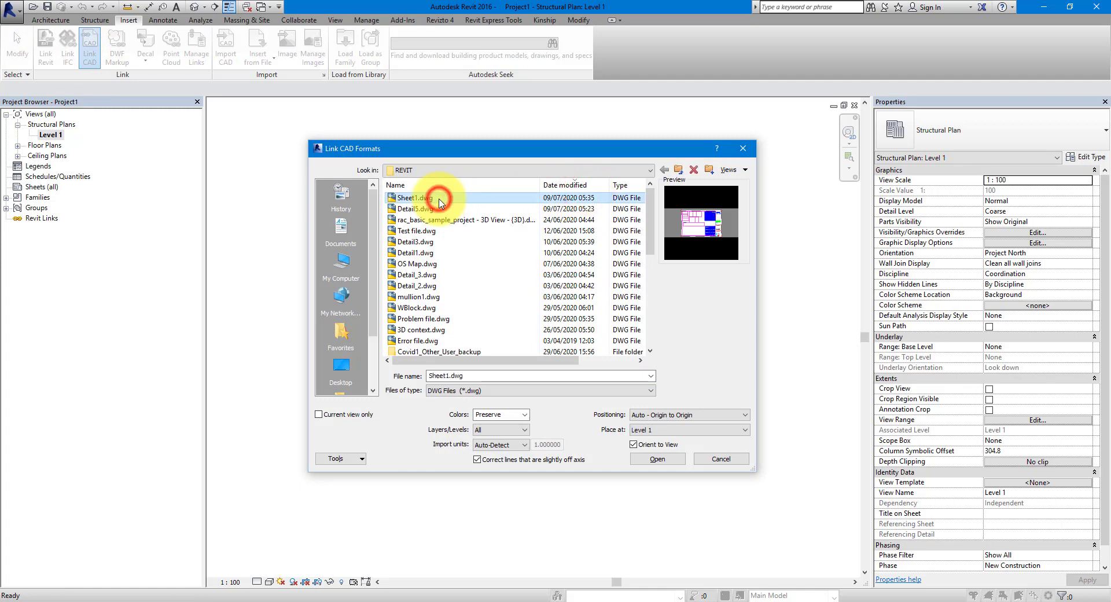
left_click(658, 459)
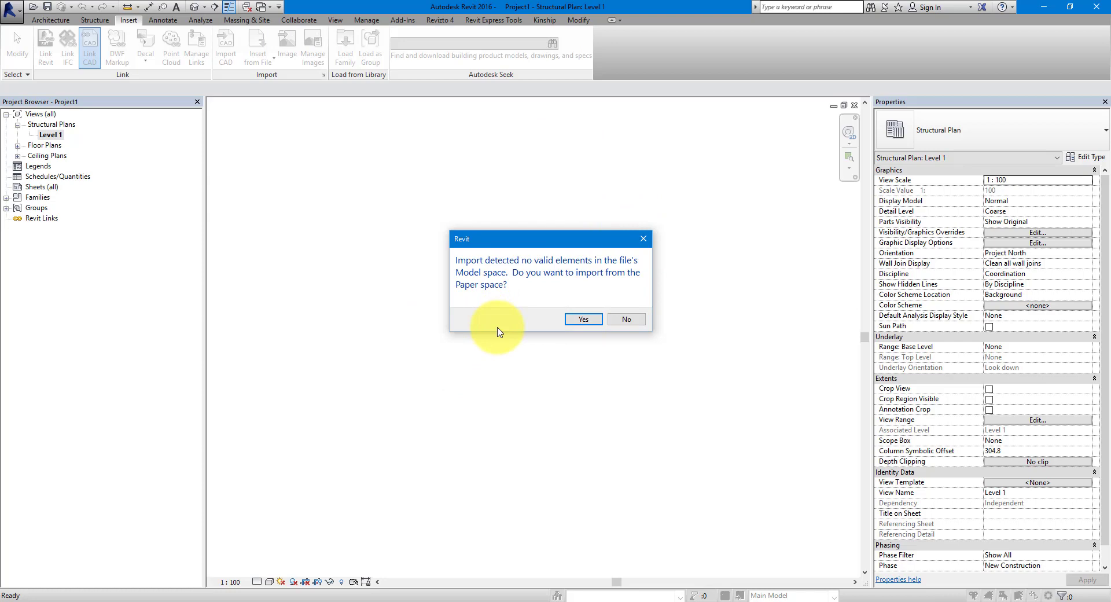
left_click_drag(533, 239, 662, 295)
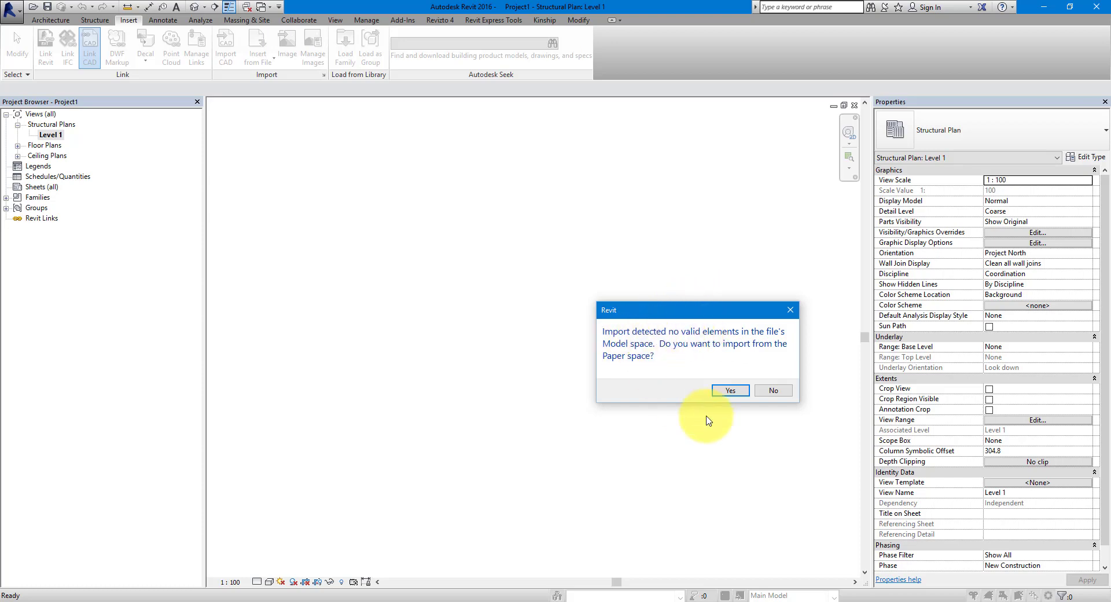
Step: Show Sheet1's Model tab in AutoCAD at Zoom Extents, finding model space empty
mouse_move(373, 596)
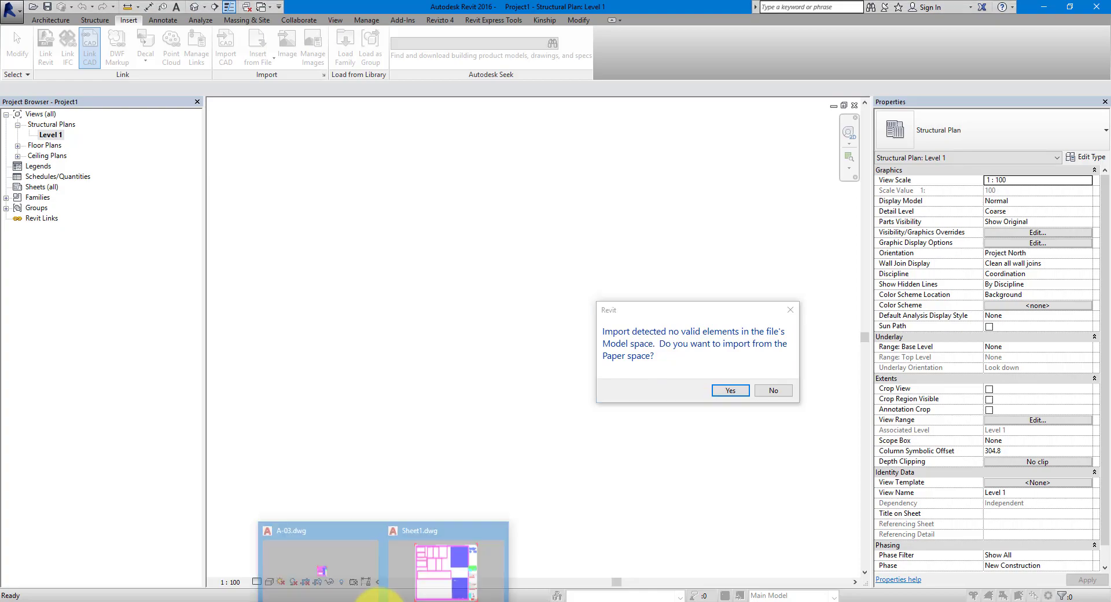
left_click(418, 579)
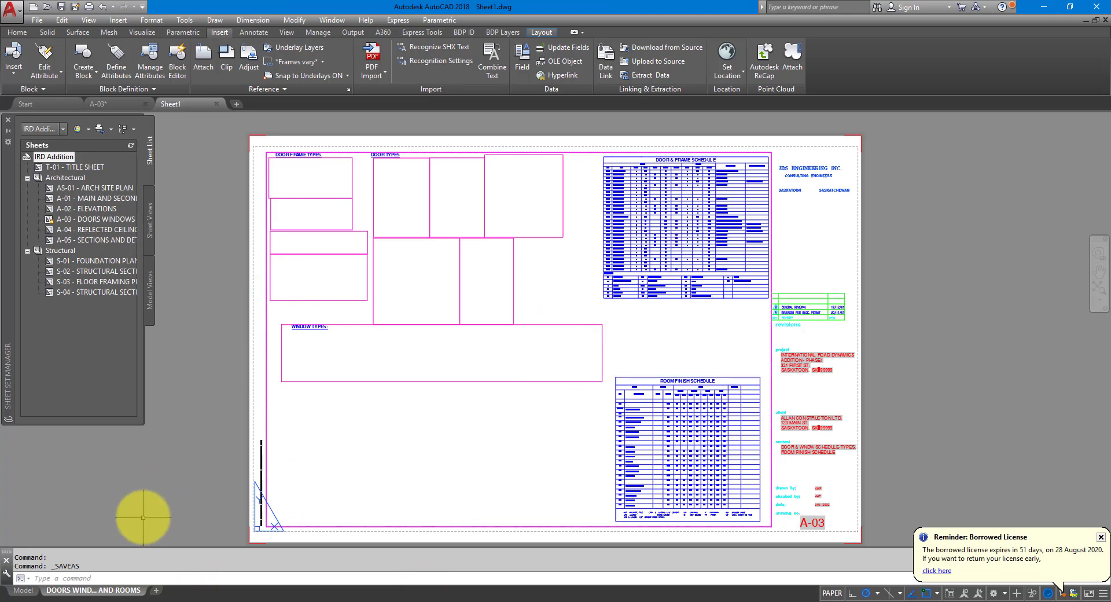
left_click(23, 590)
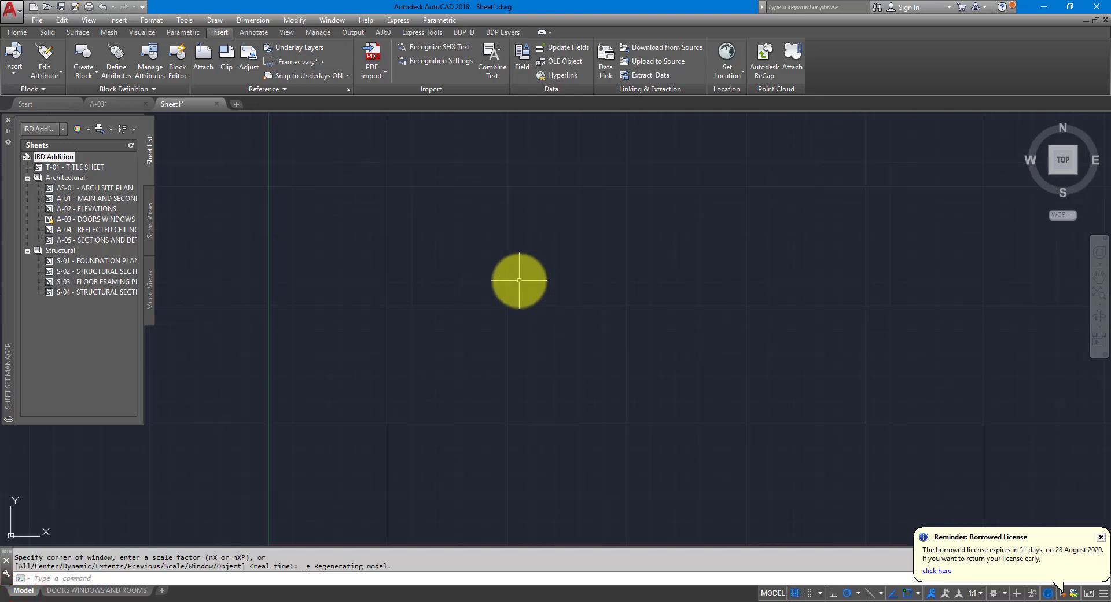
middle_click(550, 277)
middle_click(550, 277)
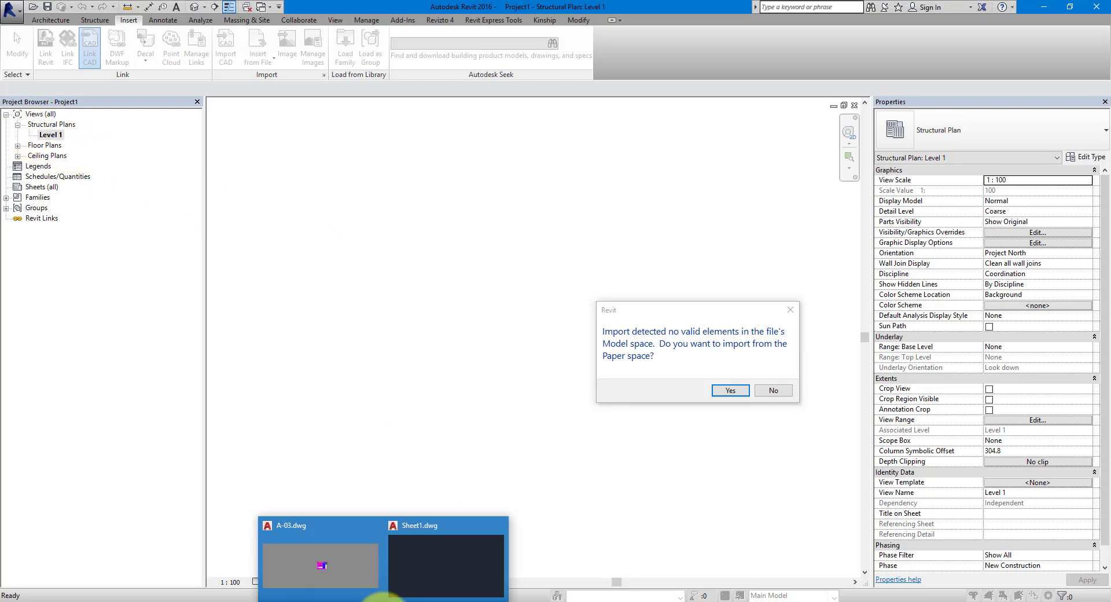
Step: Minimize AutoCAD and decline Revit's paper-space import question
left_click(404, 559)
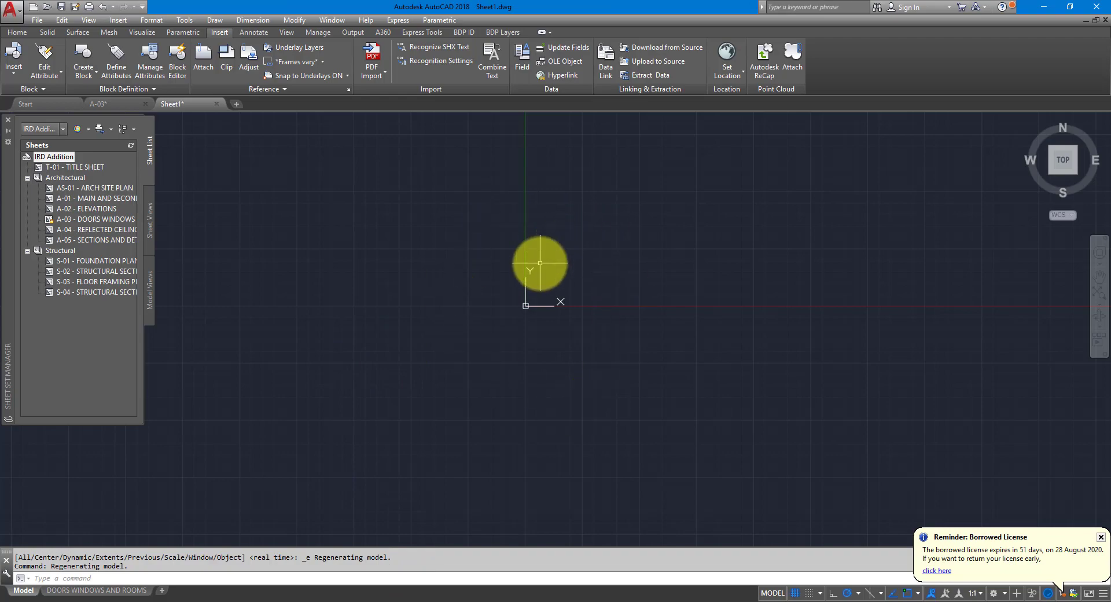
left_click(1044, 6)
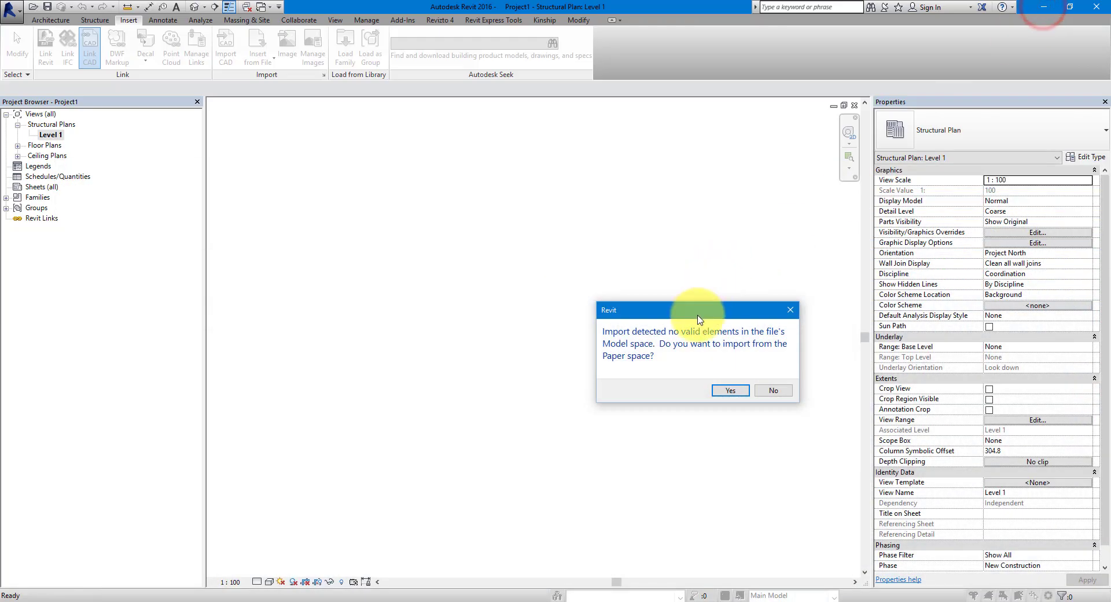
left_click(770, 394)
Step: Create new sheet A101 with titleblock None and select it in the Project Browser
left_click(44, 187)
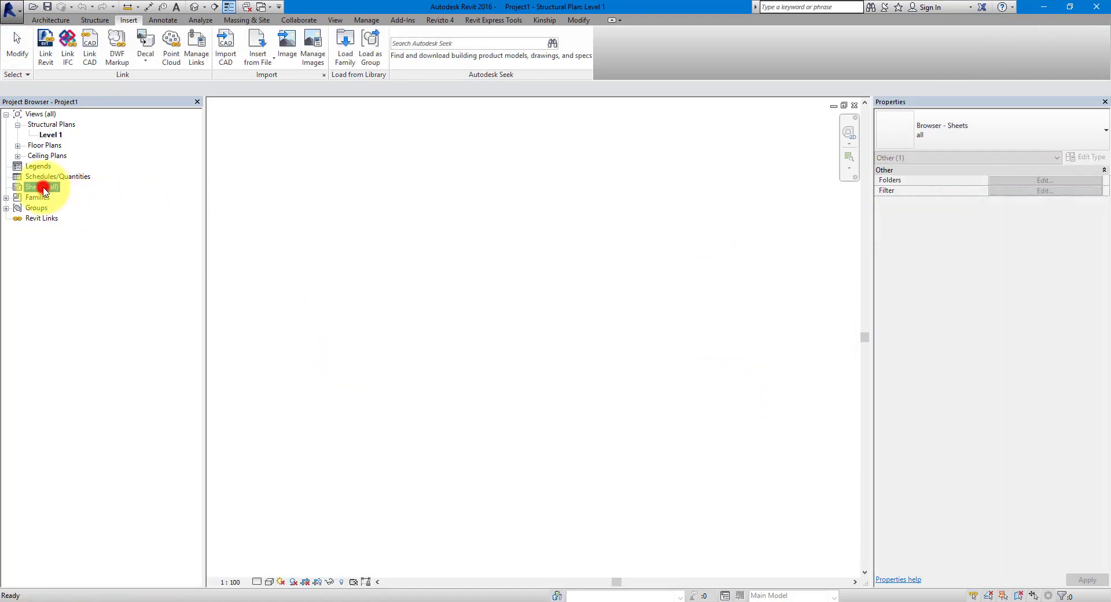
right_click(44, 188)
left_click(72, 198)
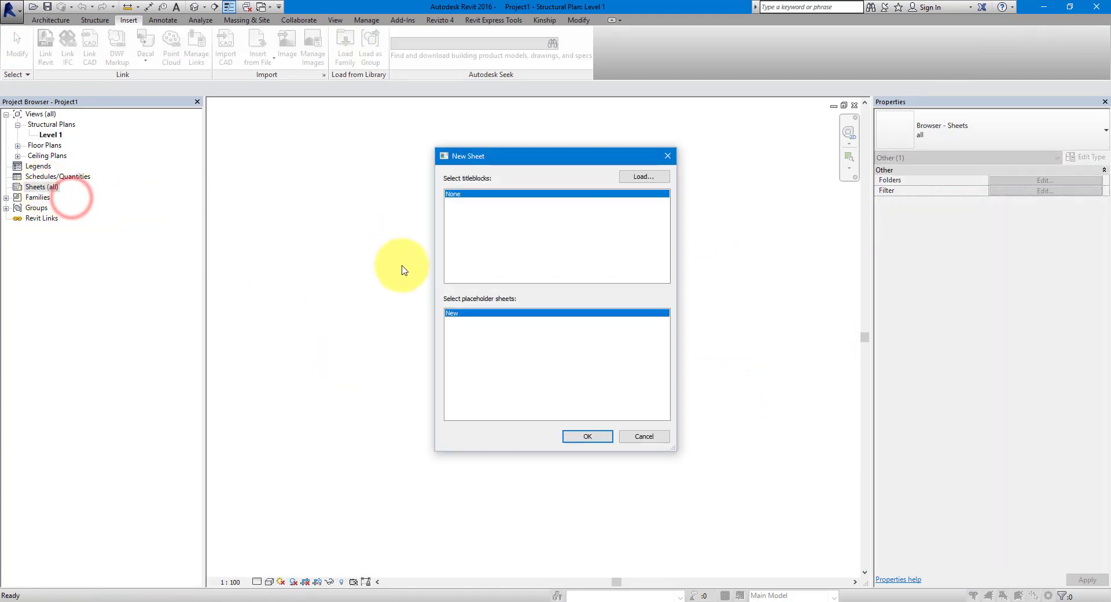
left_click(580, 438)
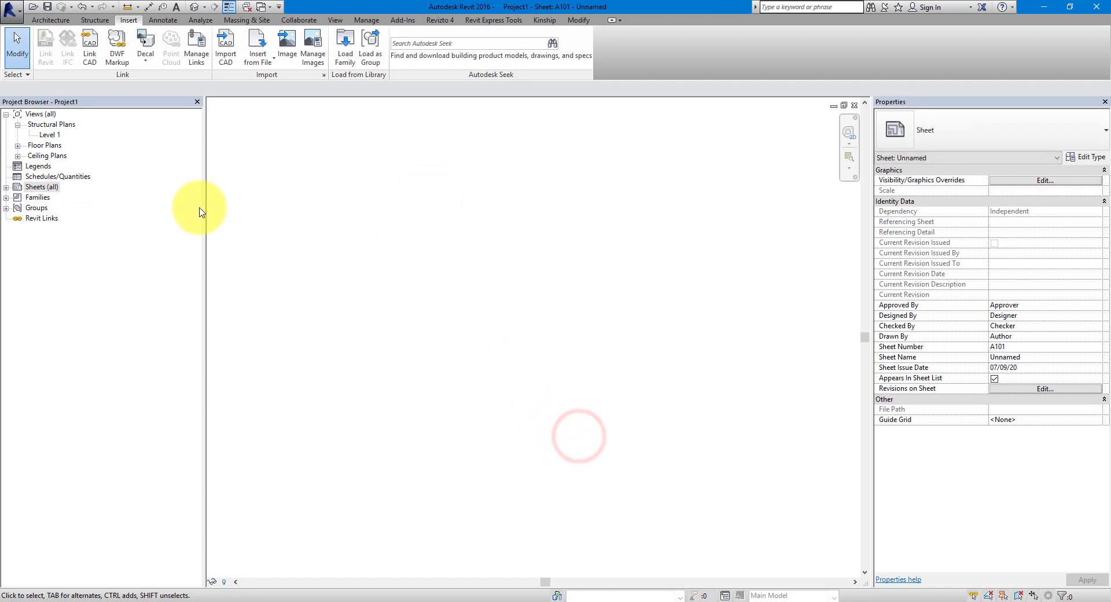
left_click(6, 188)
left_click(58, 197)
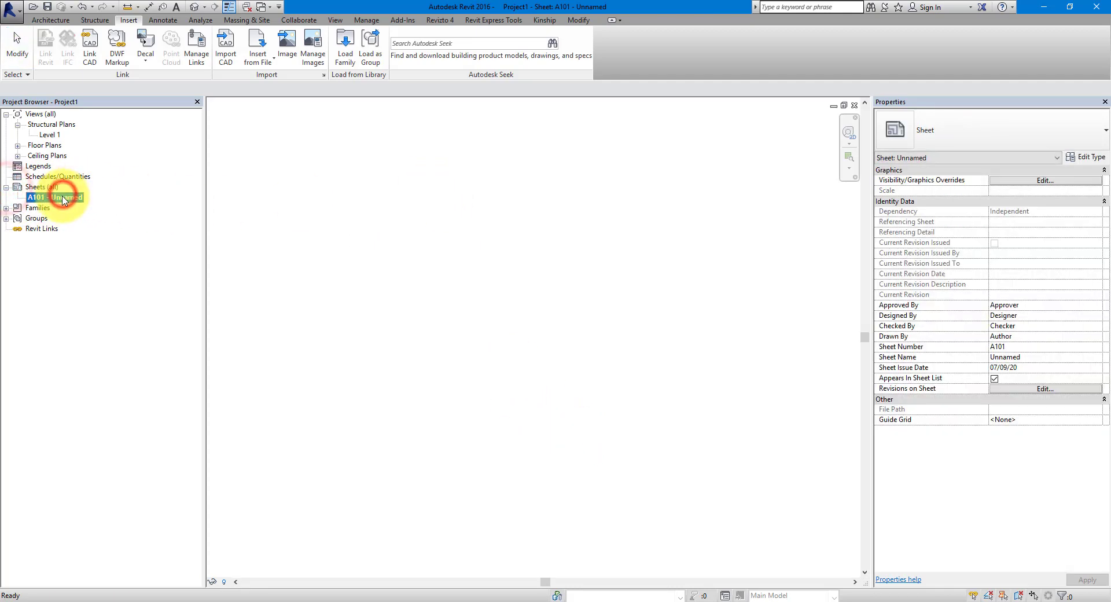
Step: Link Sheet1.dwg onto sheet A101 and zoom to fit the whole sheet (ZF)
left_click(475, 242)
left_click(90, 46)
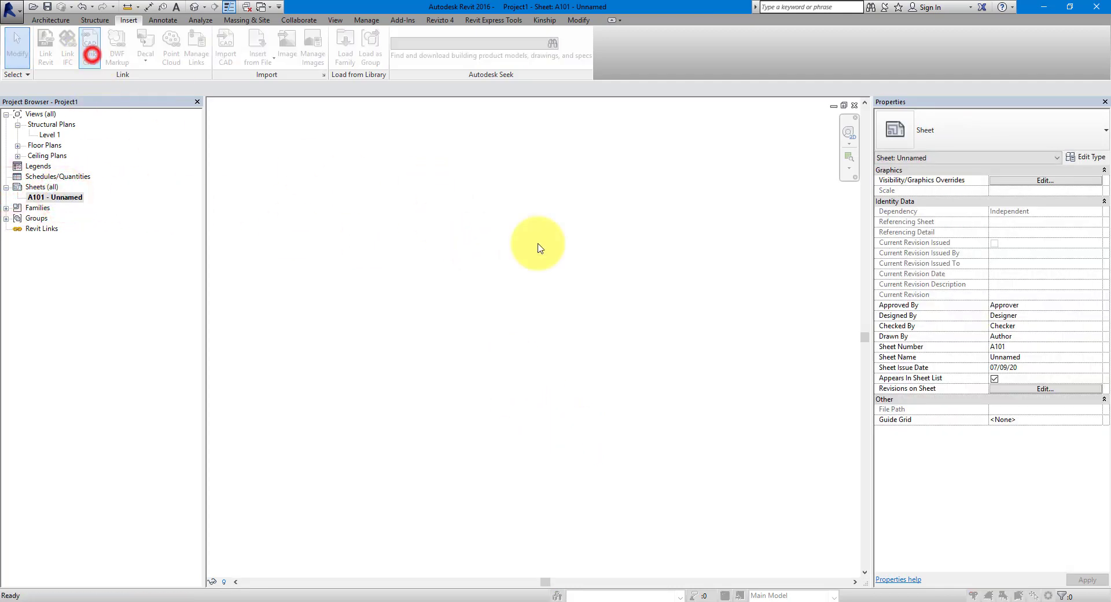
left_click(560, 185)
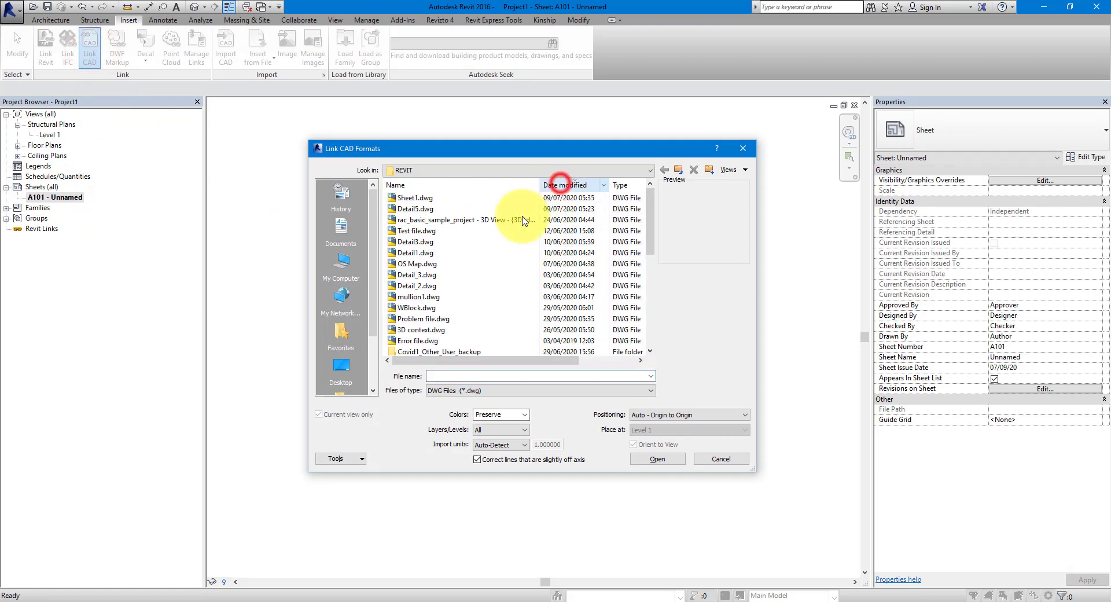
left_click(435, 198)
left_click(667, 458)
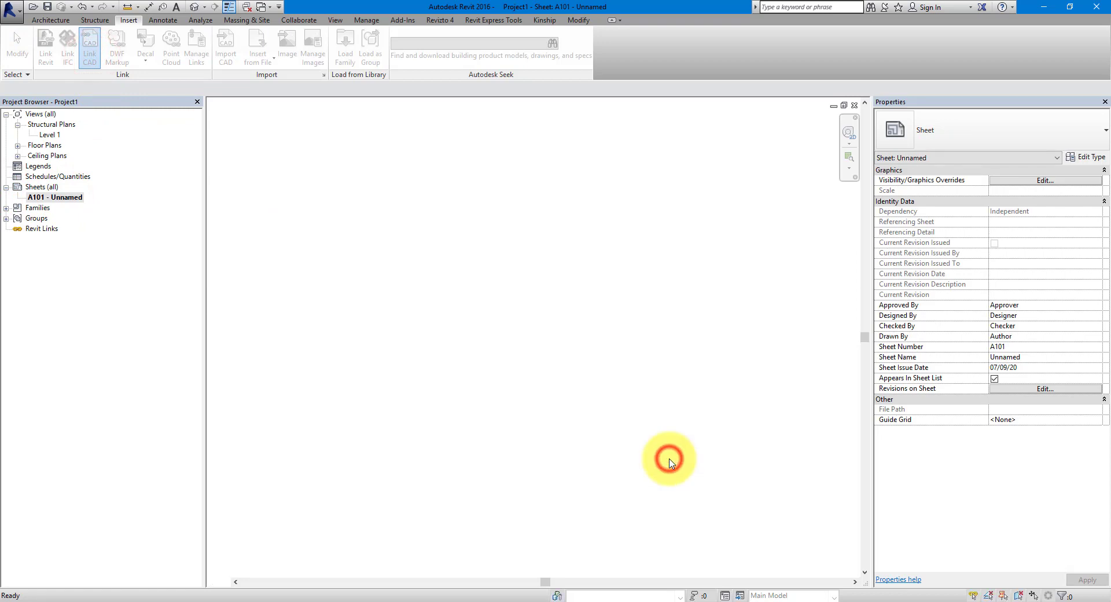
key("z")
key("f")
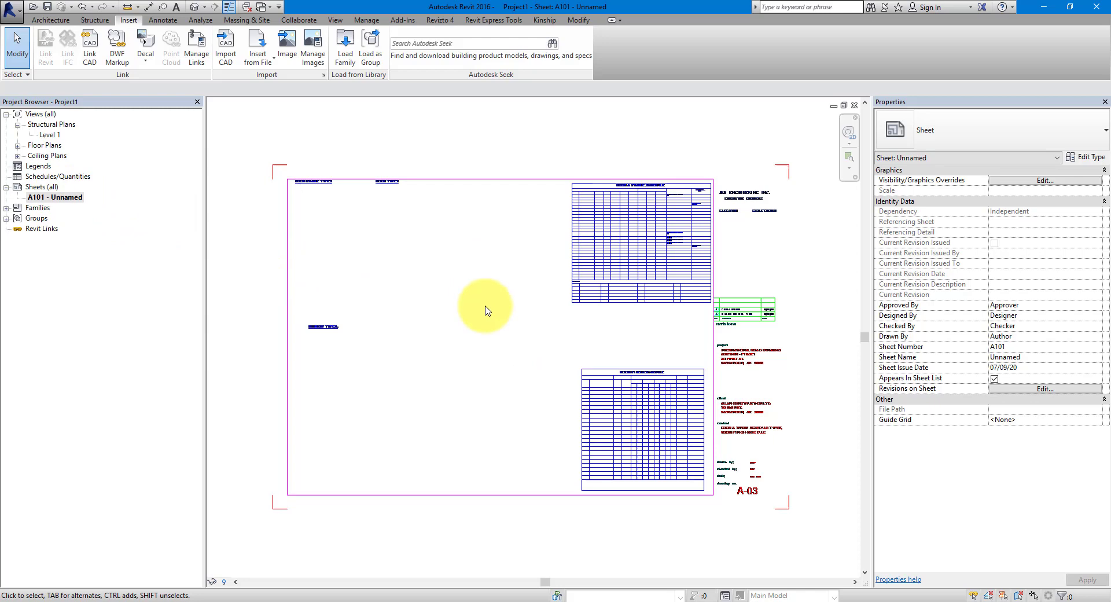
left_click(90, 55)
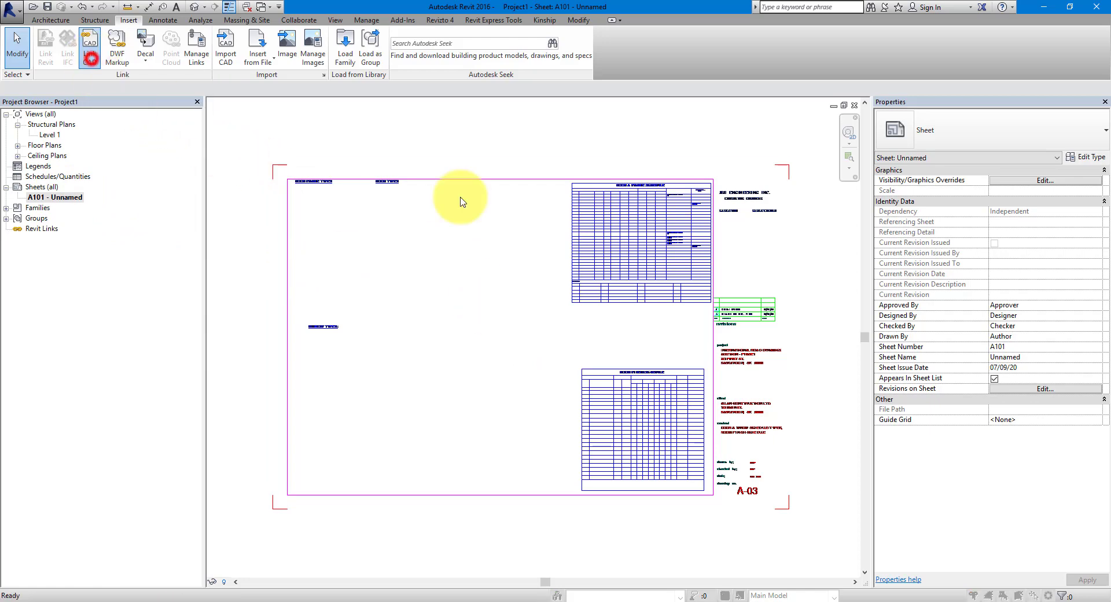
left_click(552, 184)
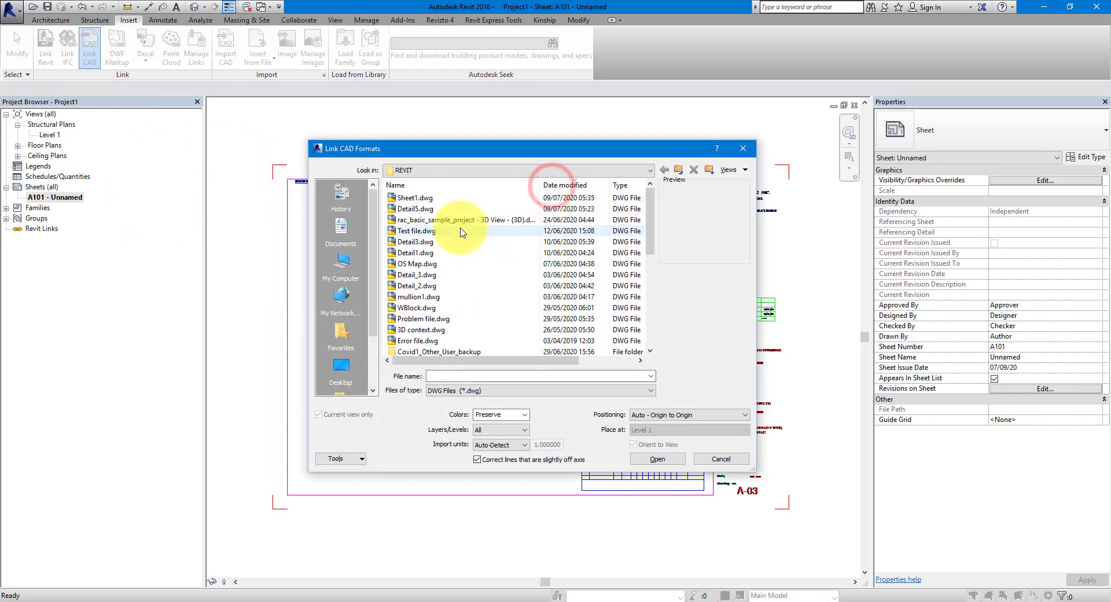
left_click(412, 209)
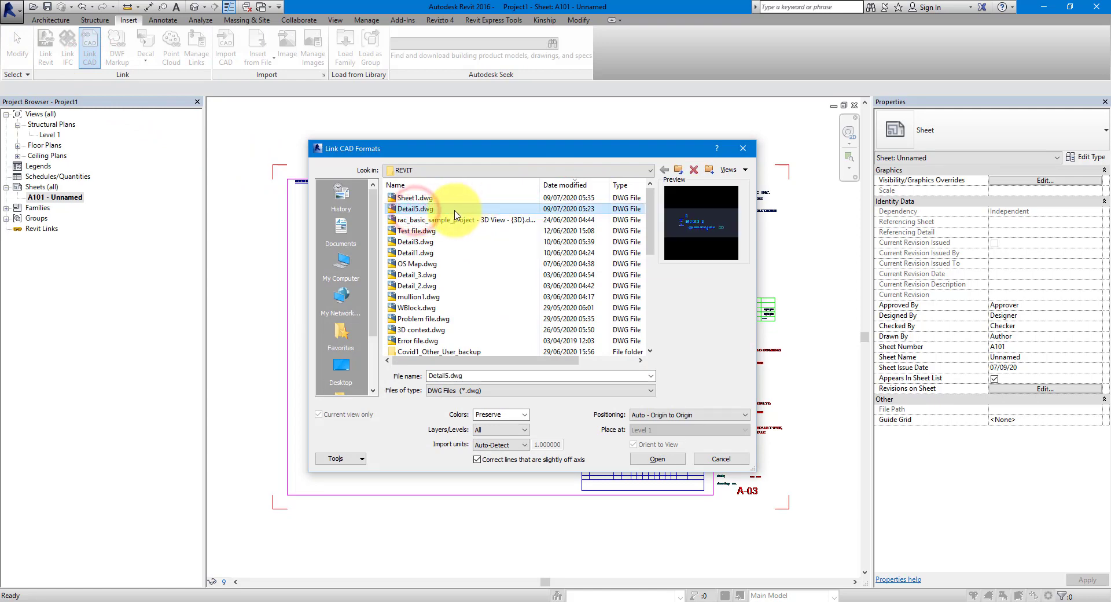
left_click(667, 459)
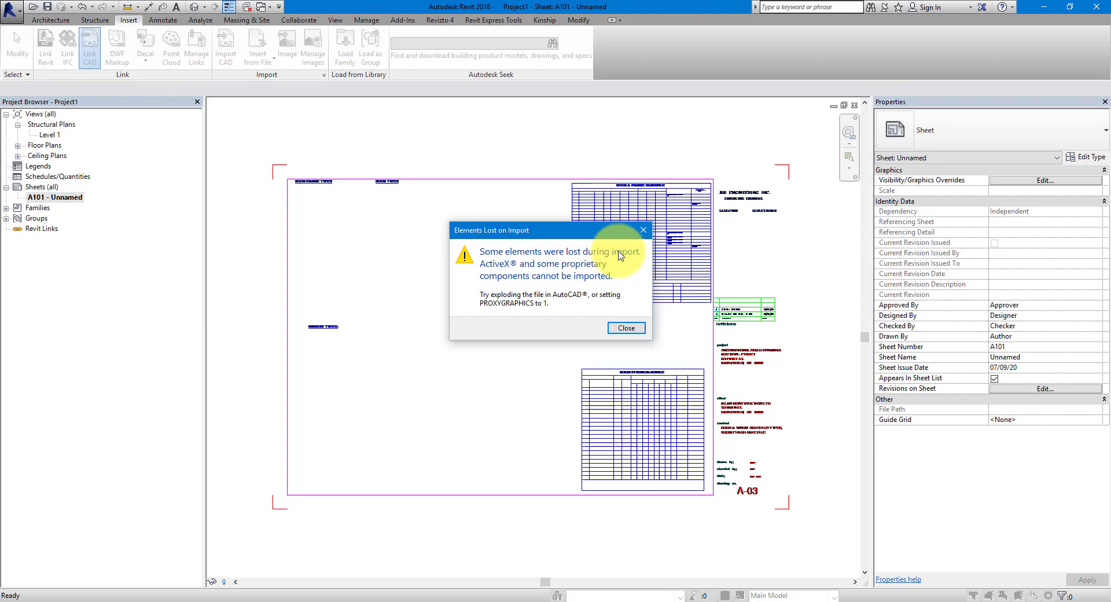
left_click_drag(559, 238, 506, 211)
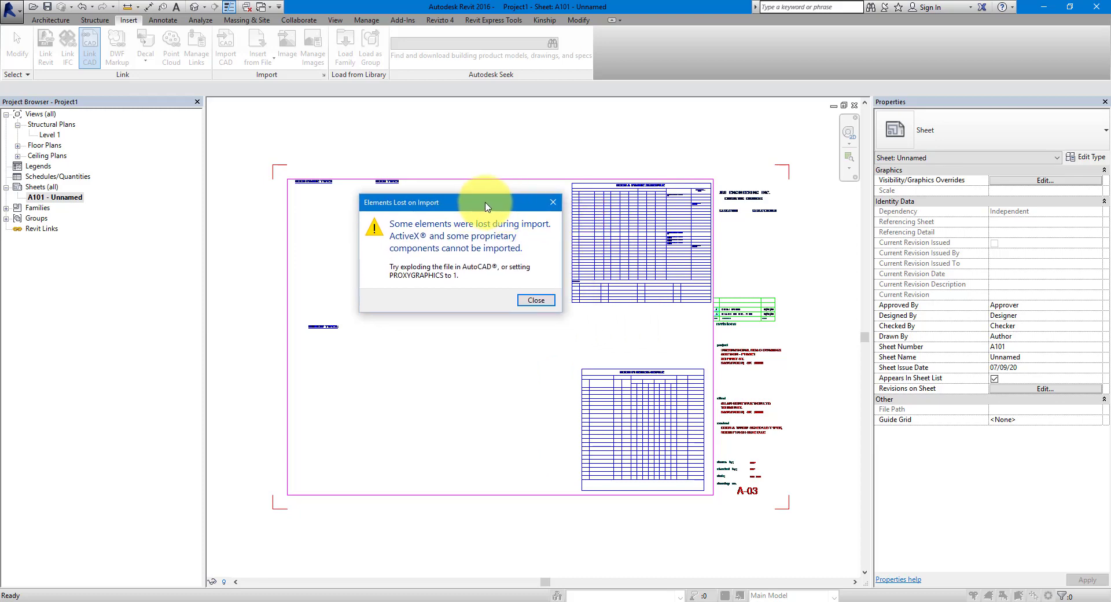
left_click(536, 300)
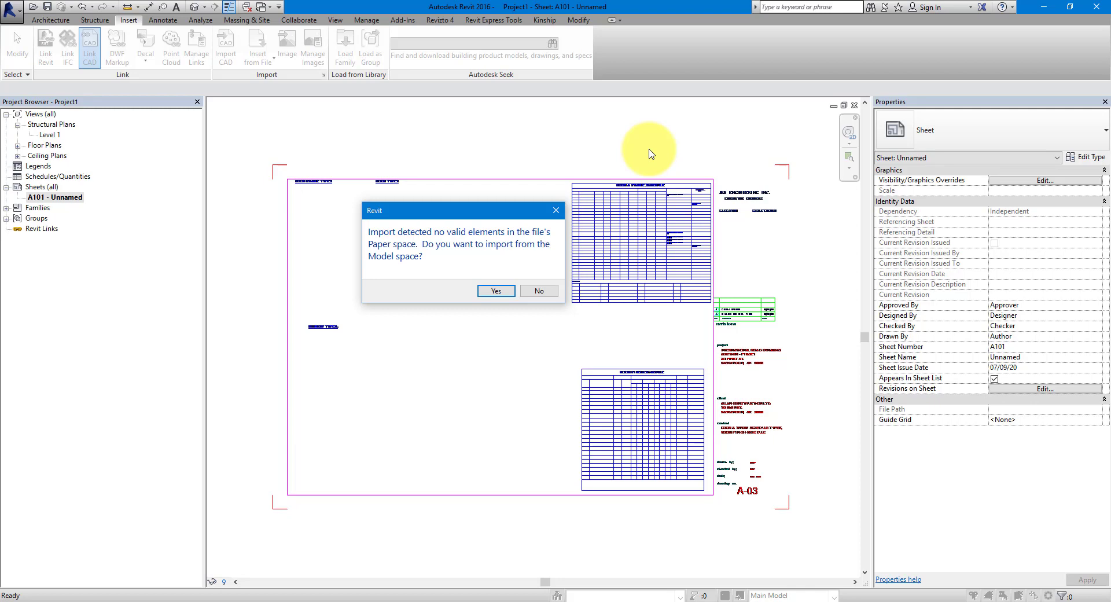
Step: Decline the Detail5 paper-space import and open the Structural Plans > Level 1 view
left_click(533, 292)
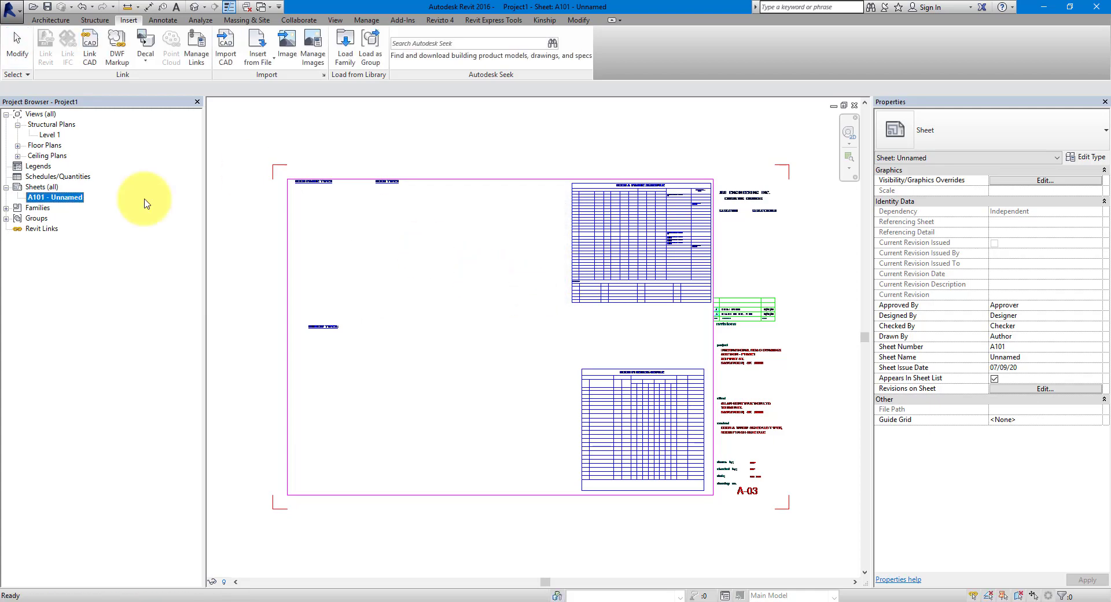
left_click(72, 198)
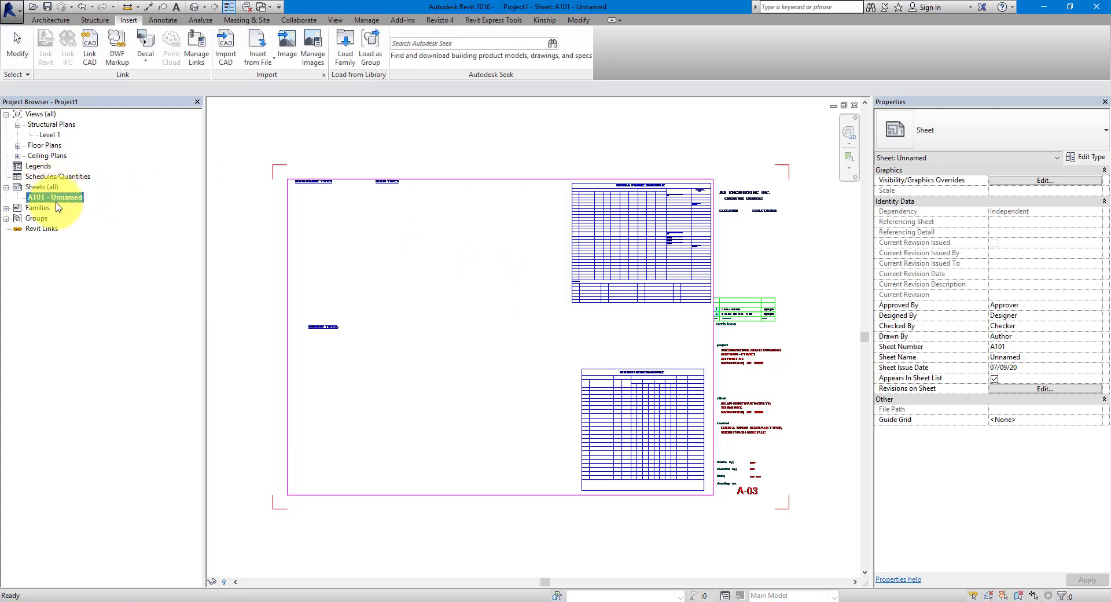
double_click(51, 135)
left_click(488, 266)
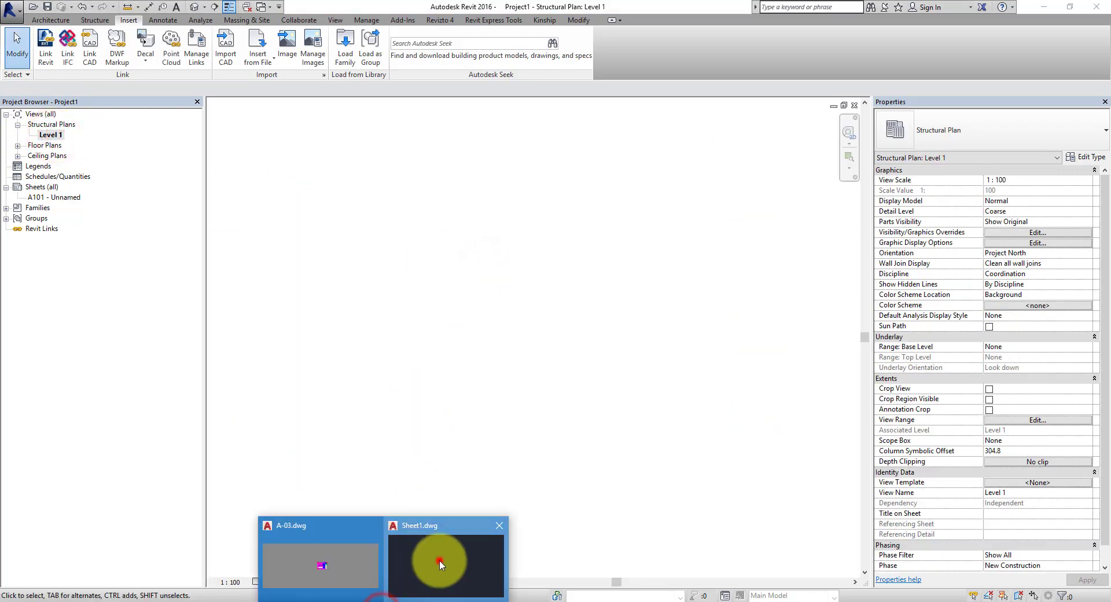
Step: Maximize AutoCAD and open Detail5.dwg from the REVIT folder
left_click(439, 559)
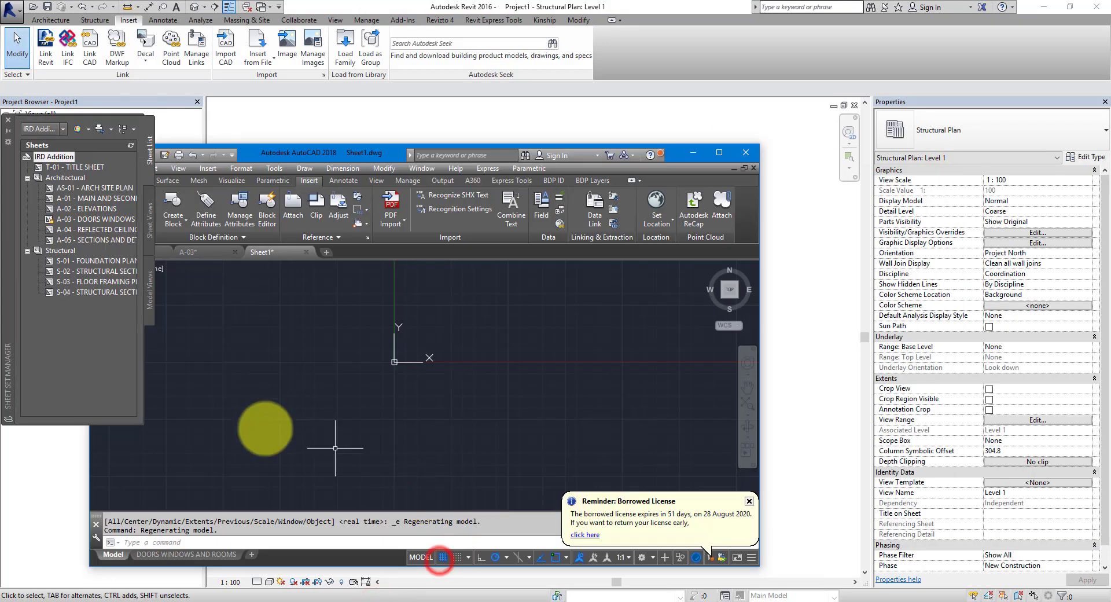
left_click(719, 152)
left_click(32, 596)
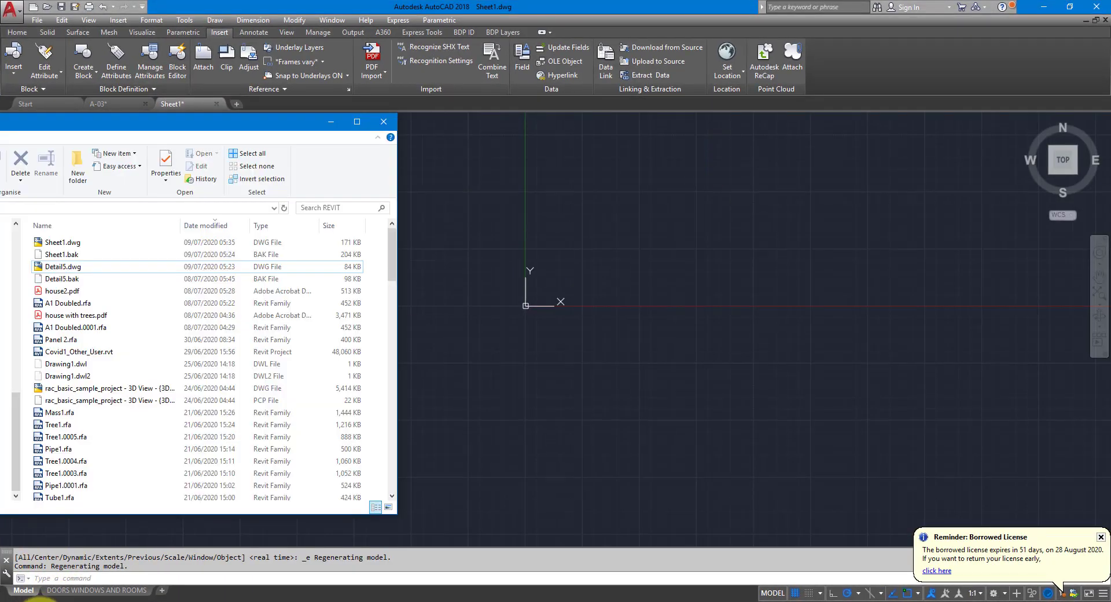
left_click(60, 270)
double_click(60, 271)
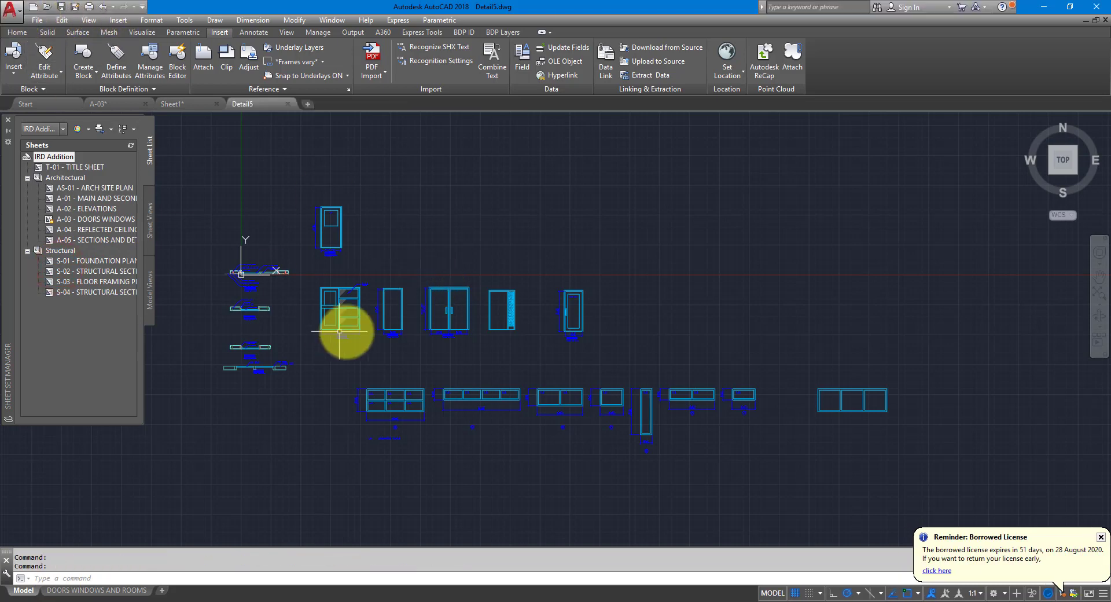
Step: View Detail5's DOORS WINDOWS AND ROOMS layout, then return to model space
left_click(225, 177)
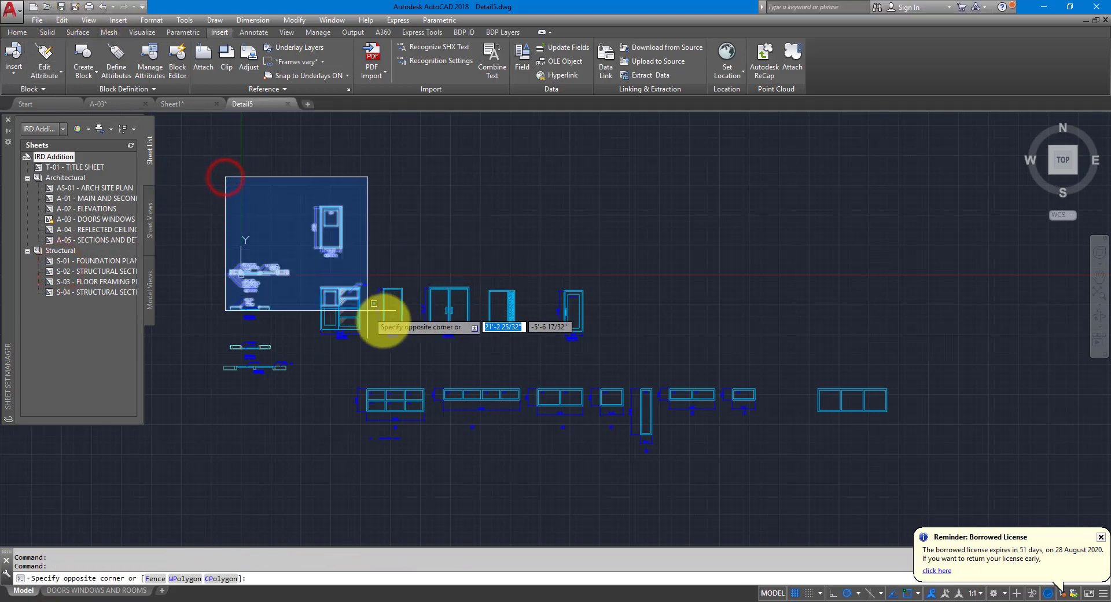
left_click(220, 185)
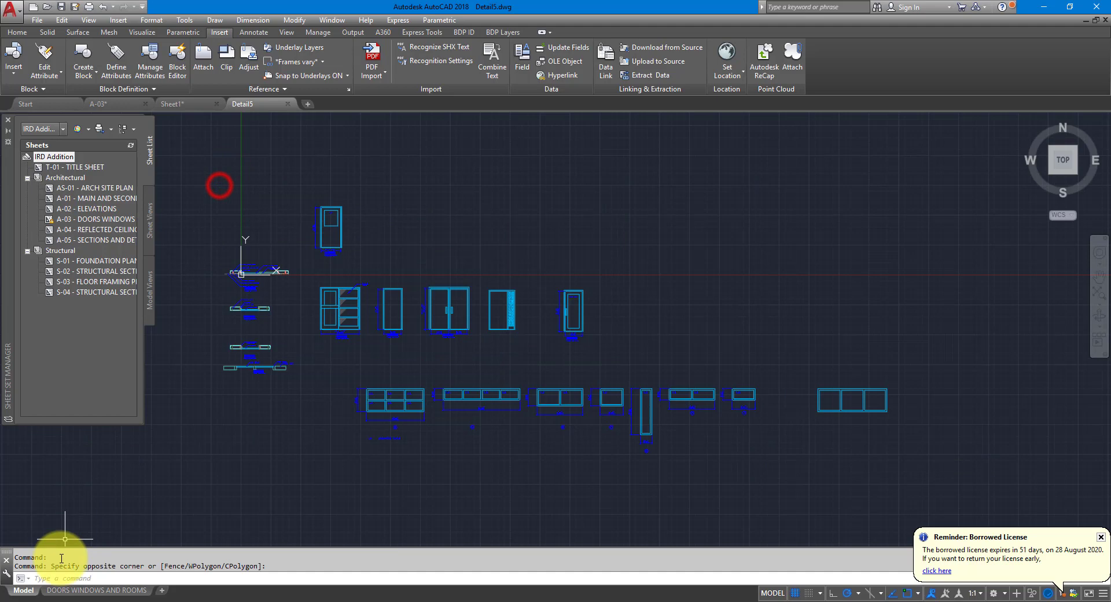
left_click(75, 591)
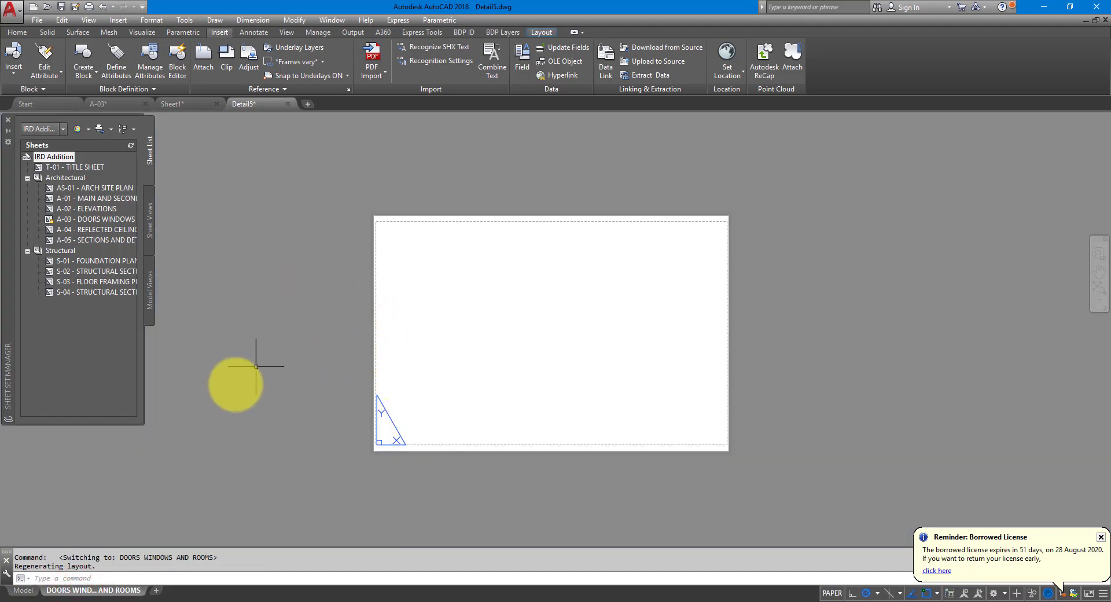
left_click(23, 590)
left_click(10, 10)
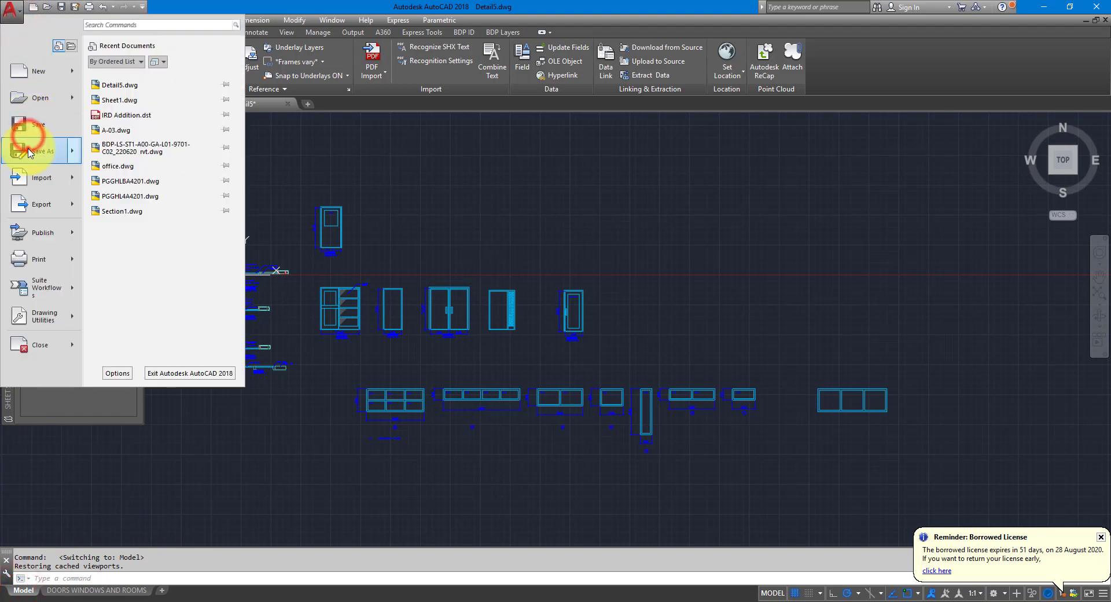
Step: Save Detail5.dwg over the existing file as AutoCAD 2013/LT2013 Drawing
left_click(27, 146)
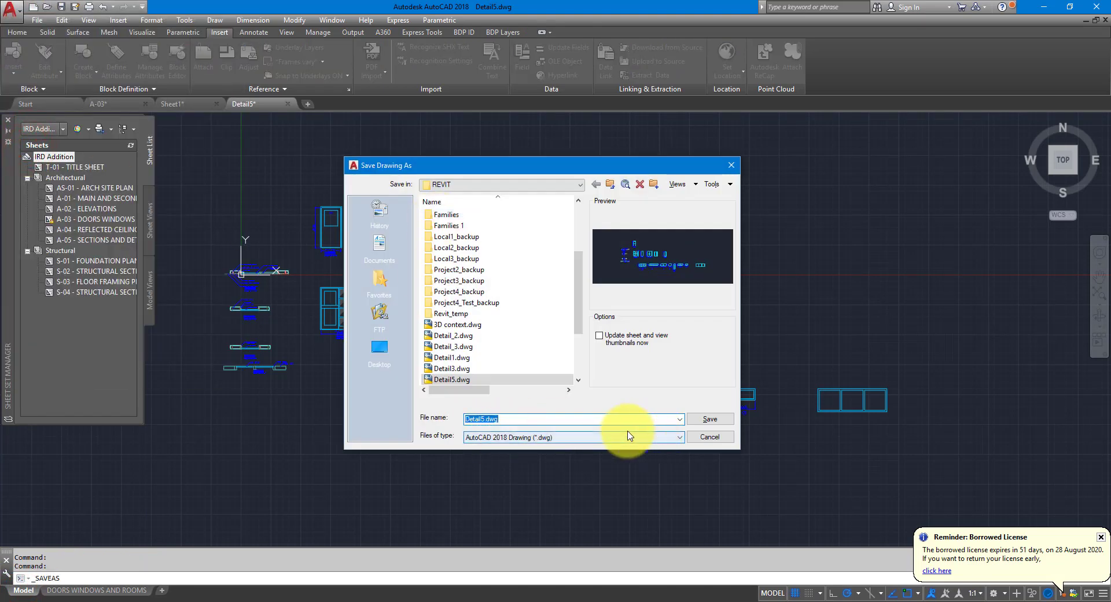
left_click(608, 437)
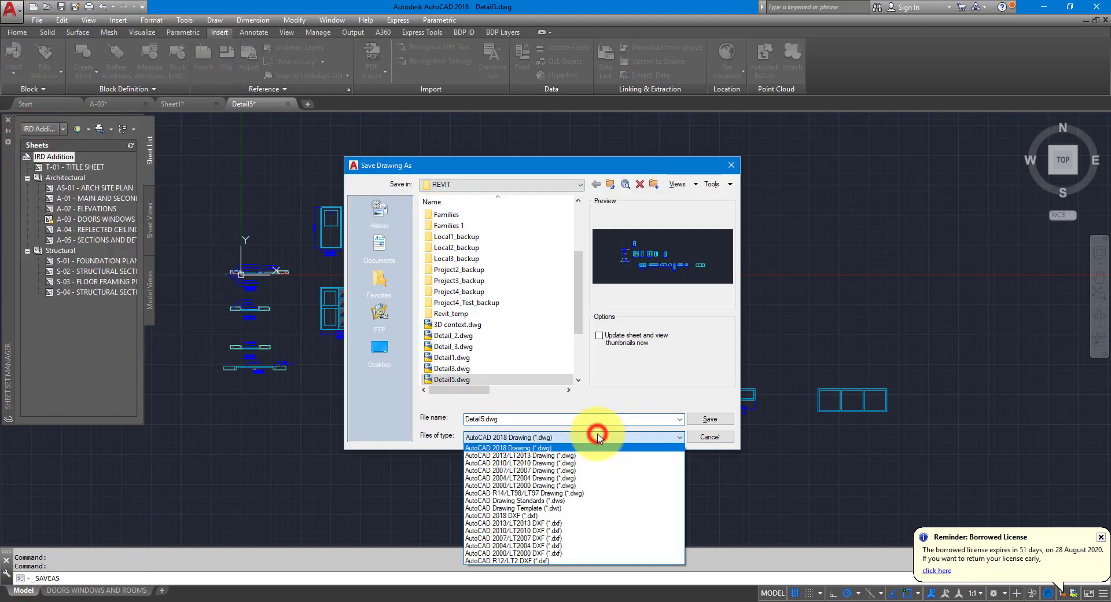
left_click(508, 456)
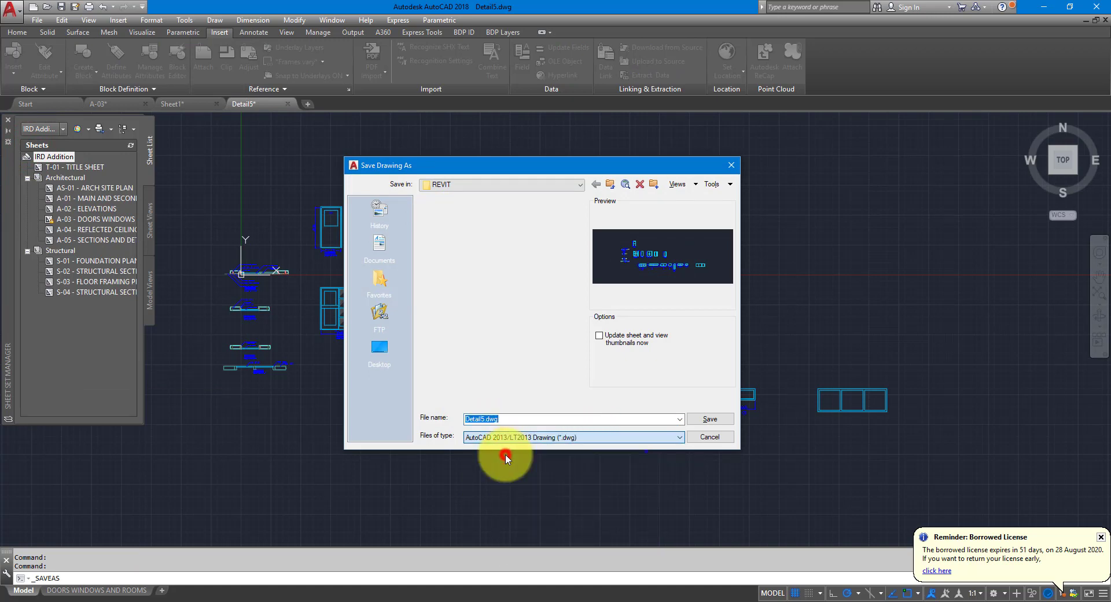
left_click(700, 418)
left_click(497, 334)
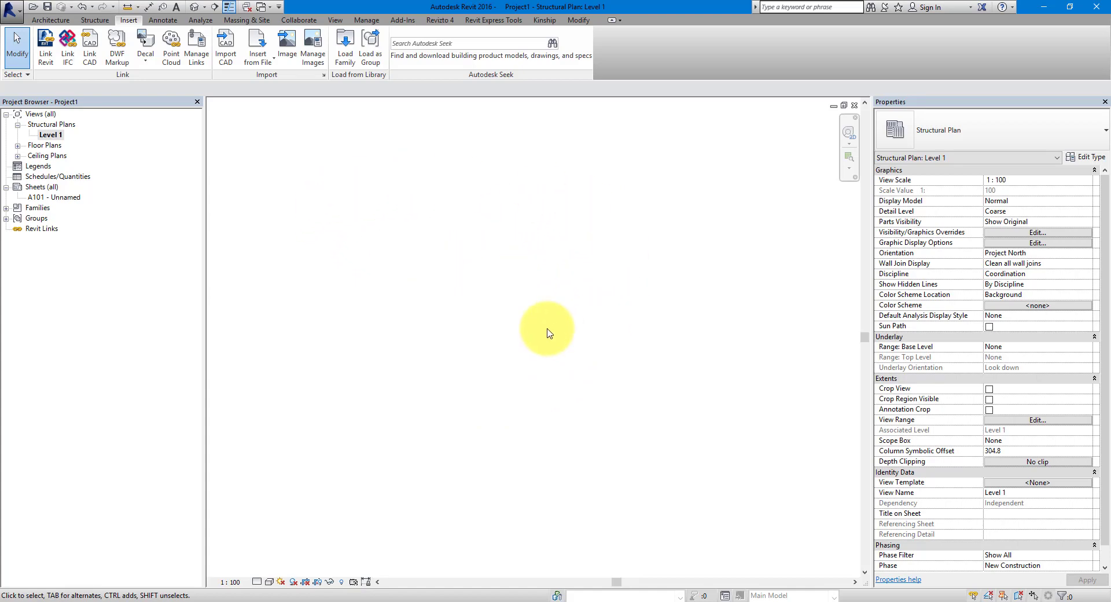
Step: Link Detail5.dwg into the Level 1 plan and zoom to its TYPE D and TYPE A door details
left_click(90, 46)
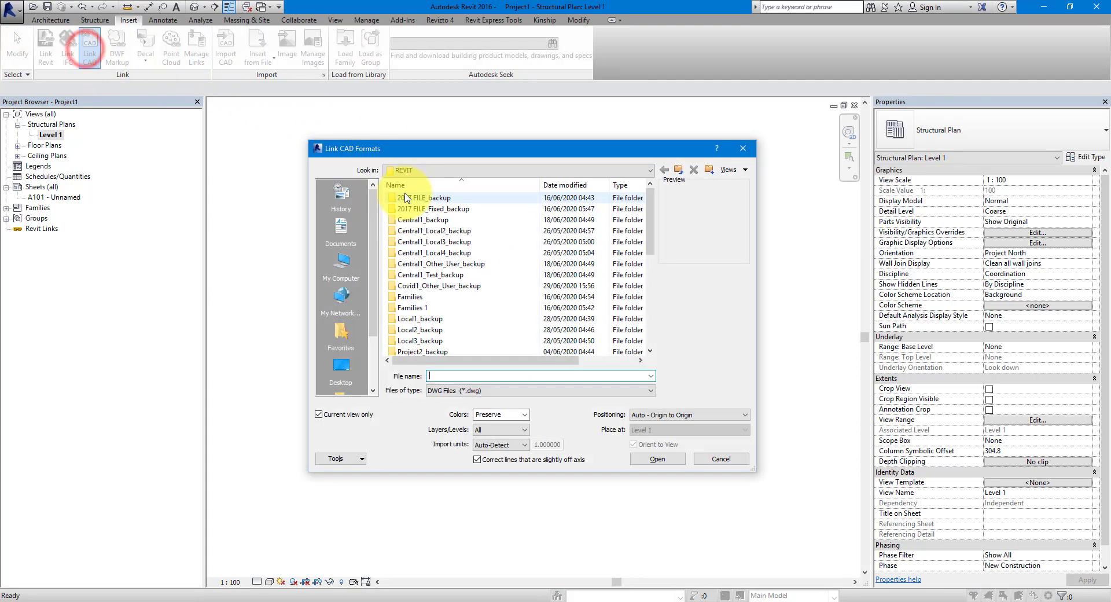
left_click(571, 184)
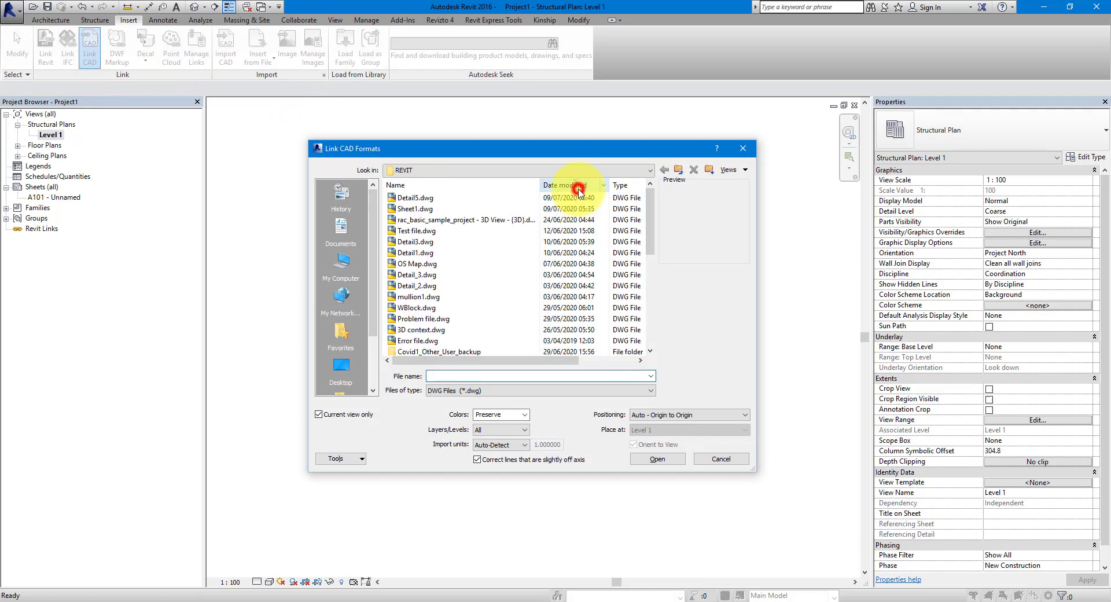
left_click(418, 198)
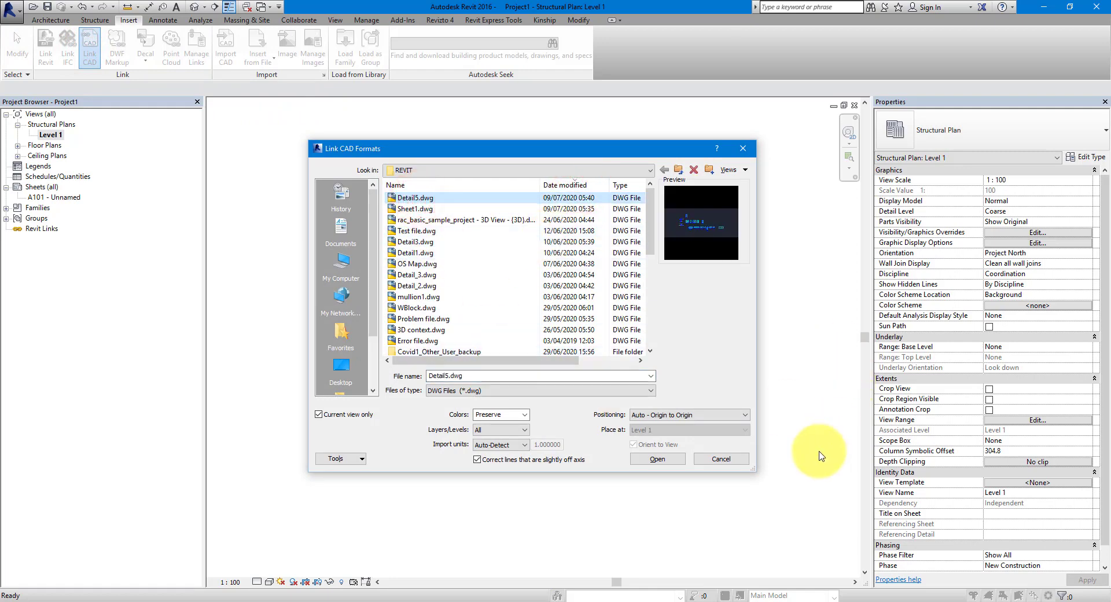
left_click(670, 459)
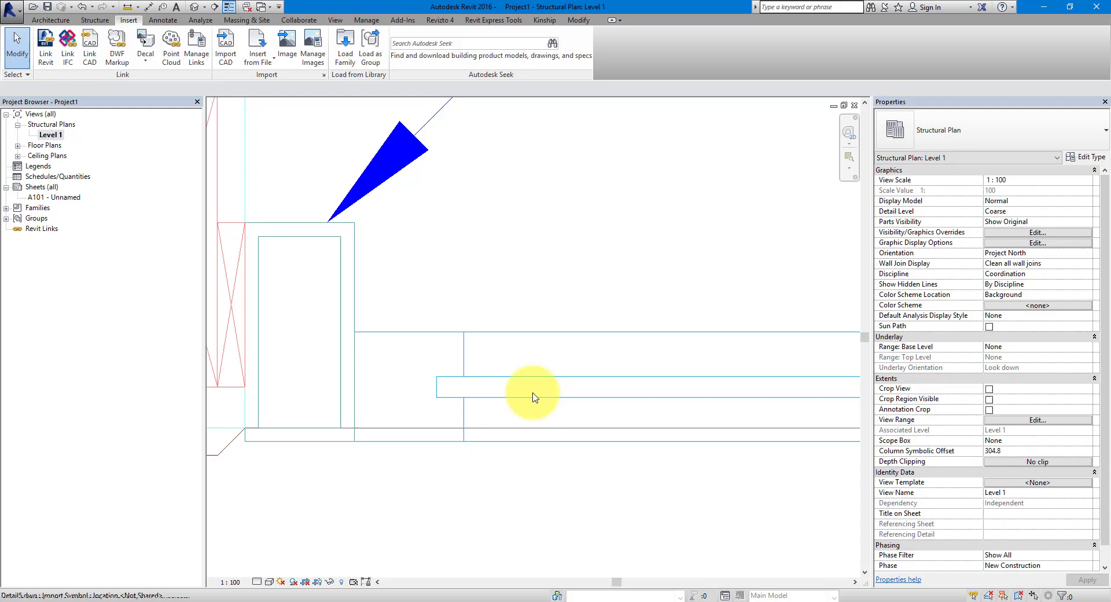
scroll(521, 405, "up", 5)
scroll(591, 331, "down", 5)
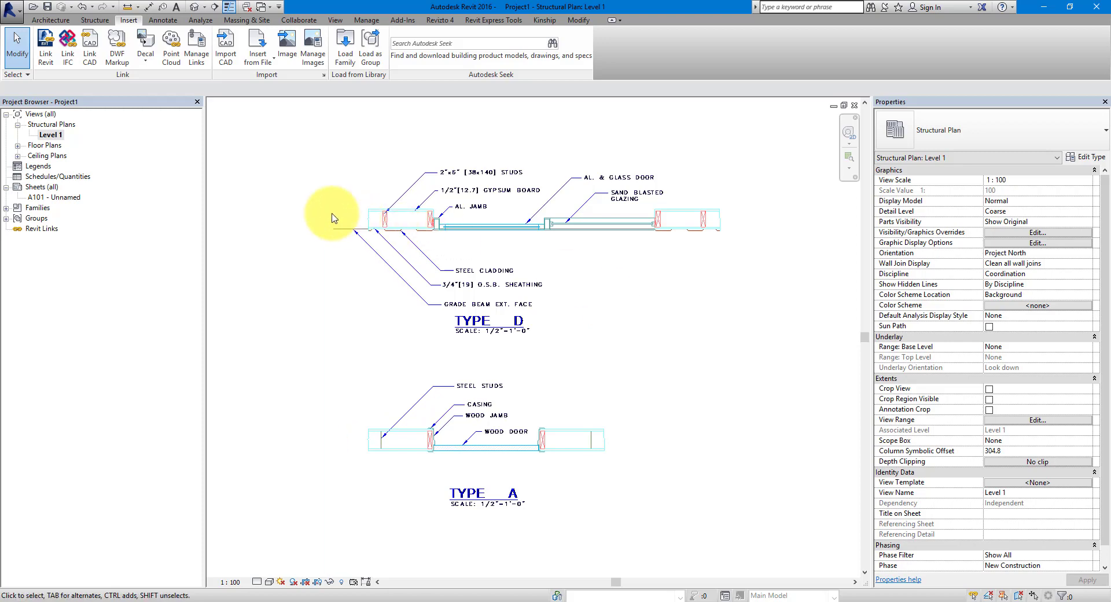
left_click(38, 113)
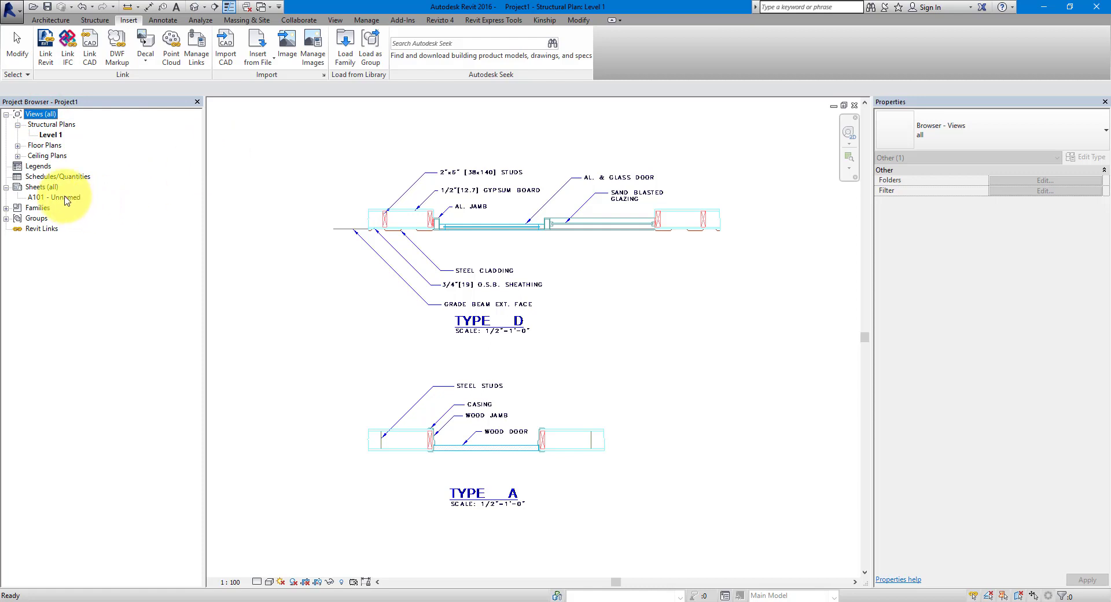
left_click(45, 188)
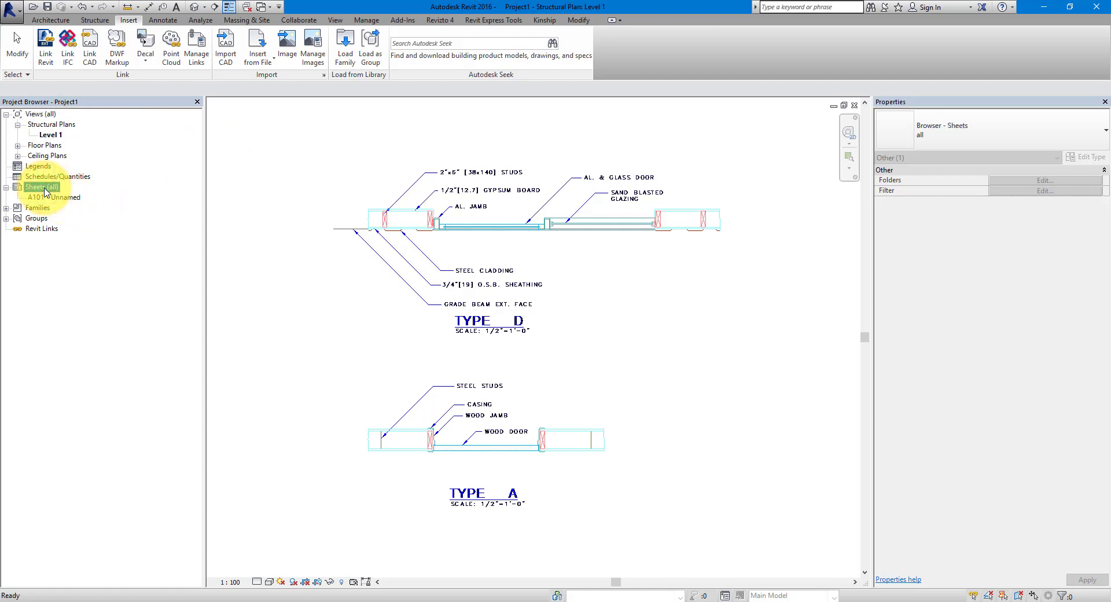